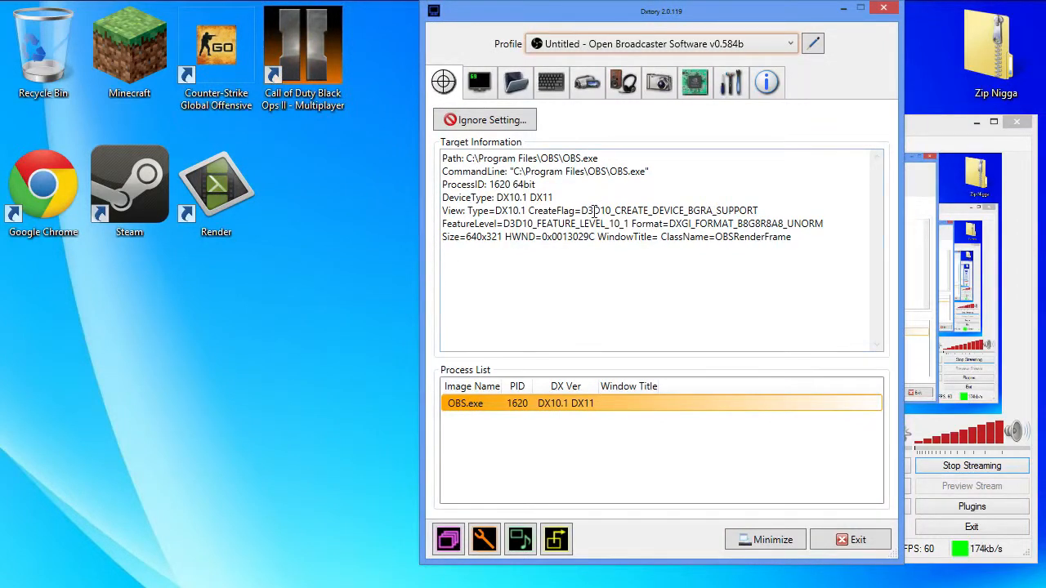
# Step: Switch the active profile to Default
pyautogui.click(783, 51)
pyautogui.scroll(1, 728, 77)
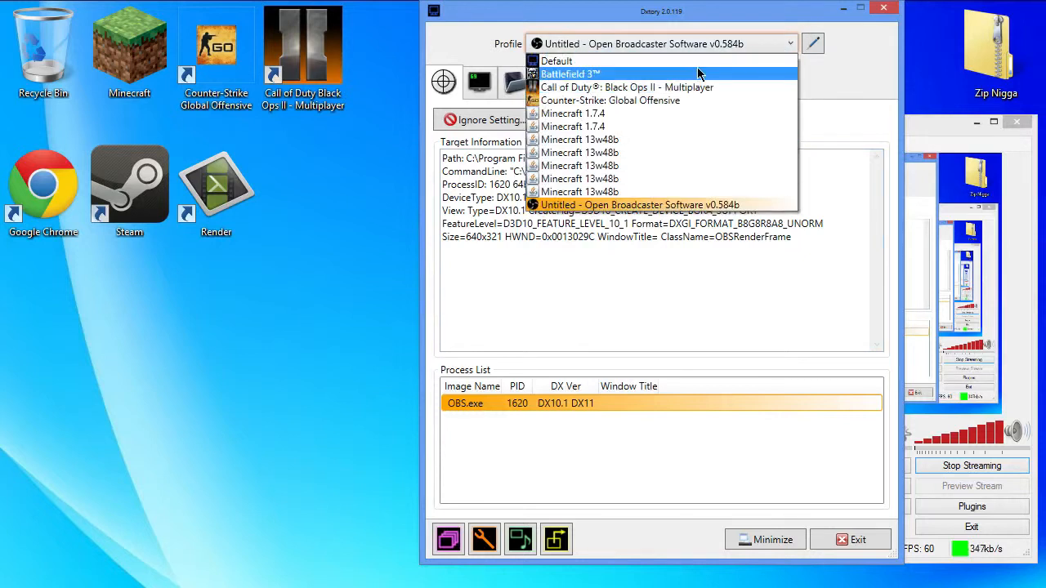
pyautogui.click(700, 75)
pyautogui.click(699, 50)
pyautogui.click(685, 66)
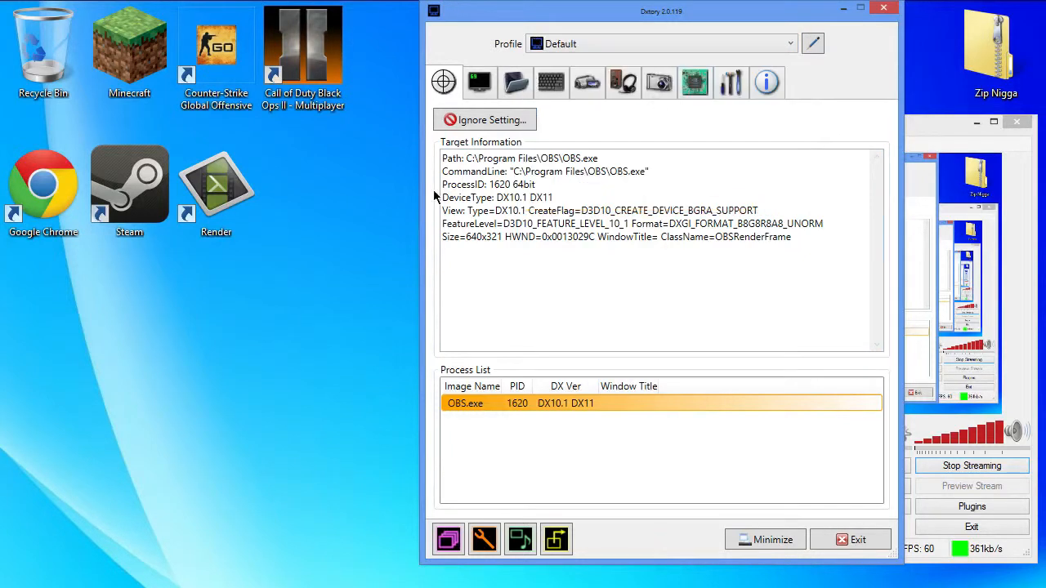
# Step: In the overlay settings, accept 00FF00 as the non-recording status color and FF0000 as the recording status color
pyautogui.click(485, 89)
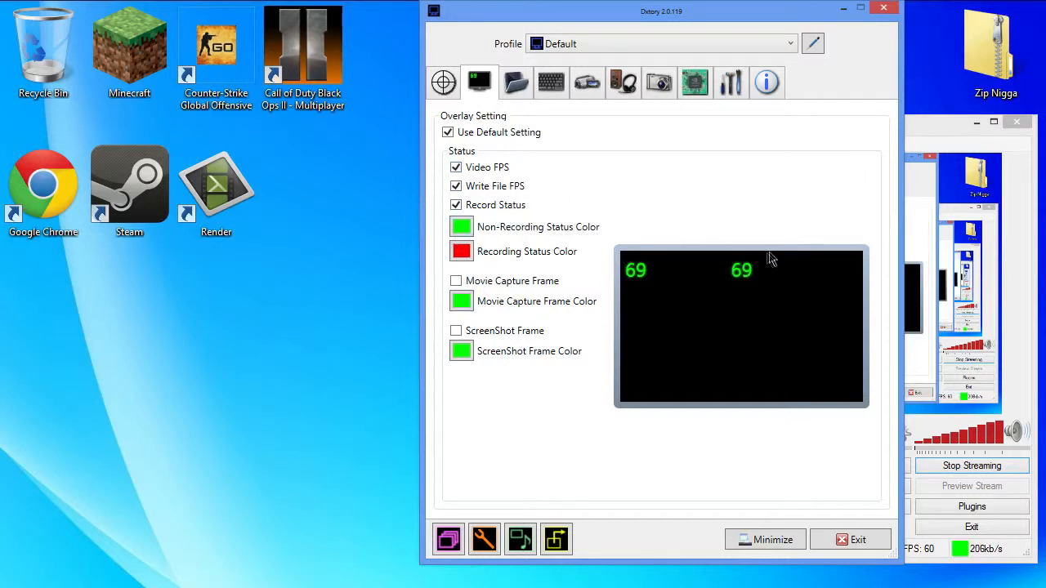
pyautogui.click(462, 227)
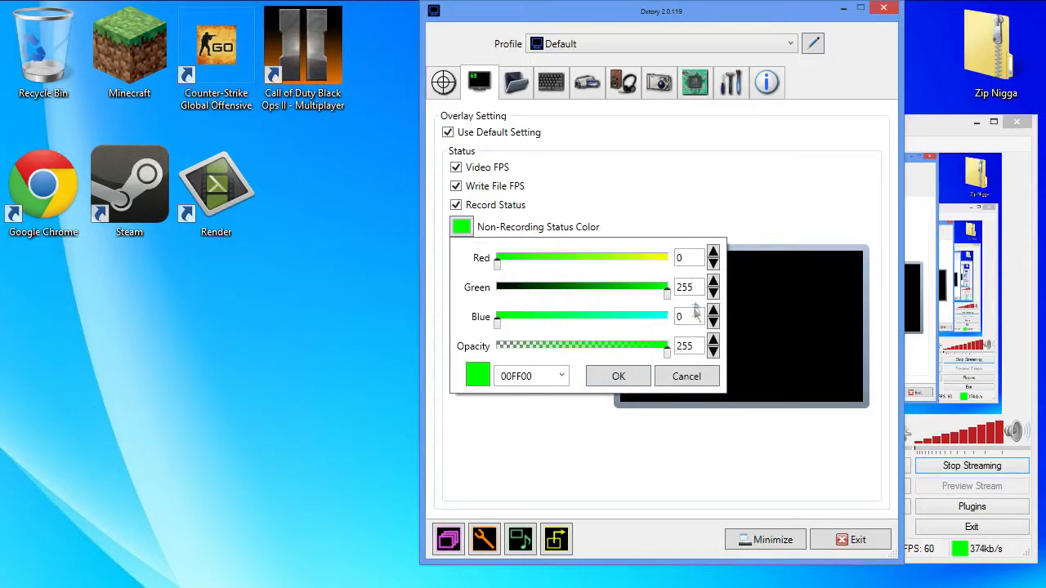
pyautogui.click(619, 377)
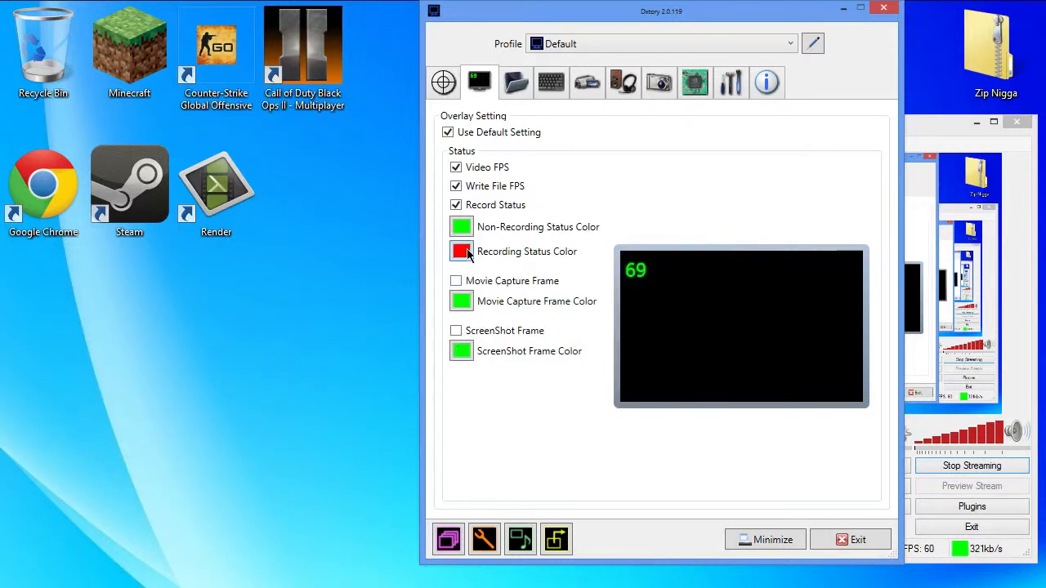
pyautogui.click(468, 254)
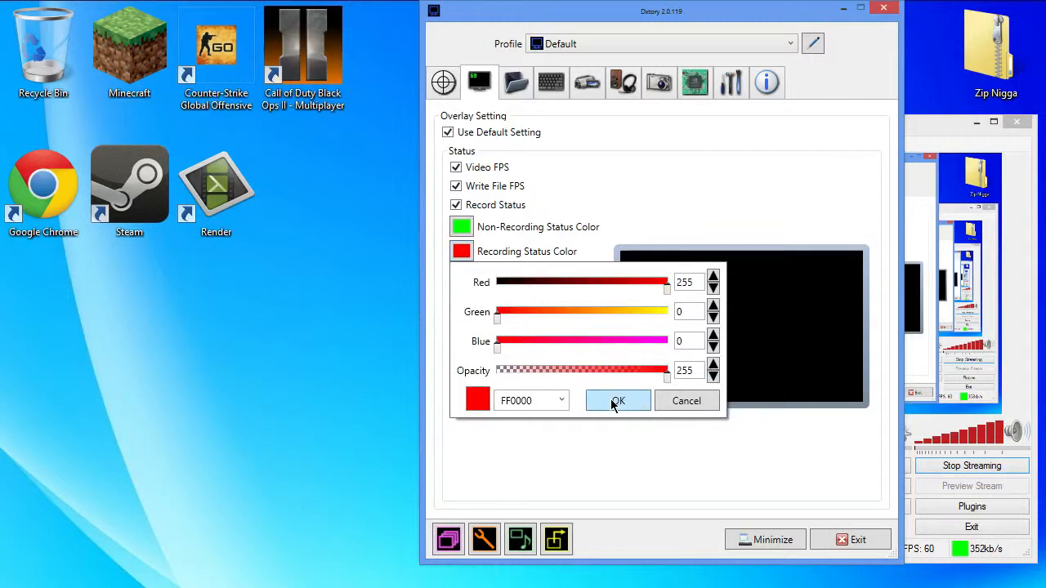
pyautogui.click(615, 401)
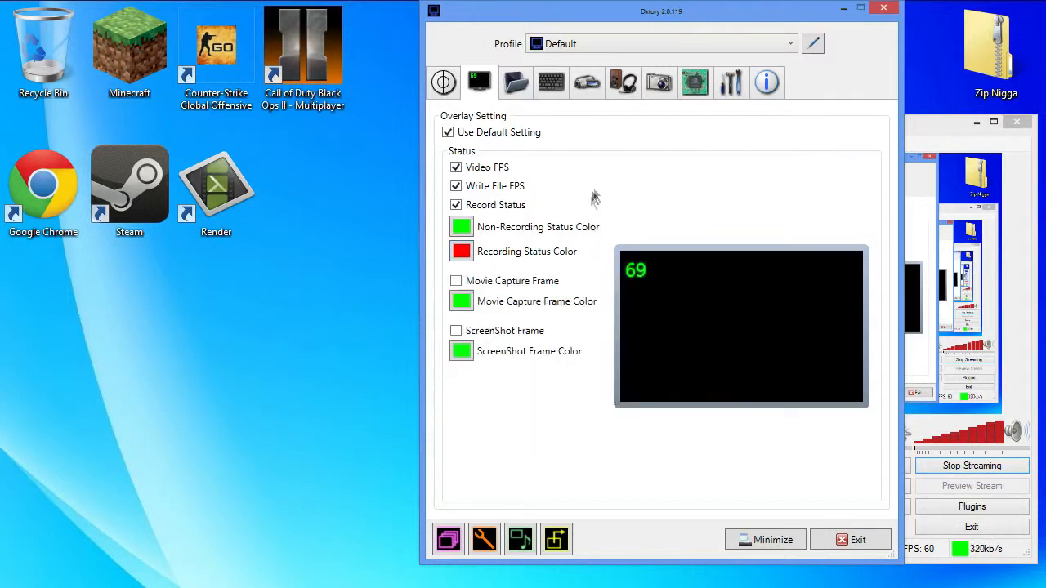
# Step: Remove the D:\Dxtory recordings entry from the folders for saving movies
pyautogui.click(516, 83)
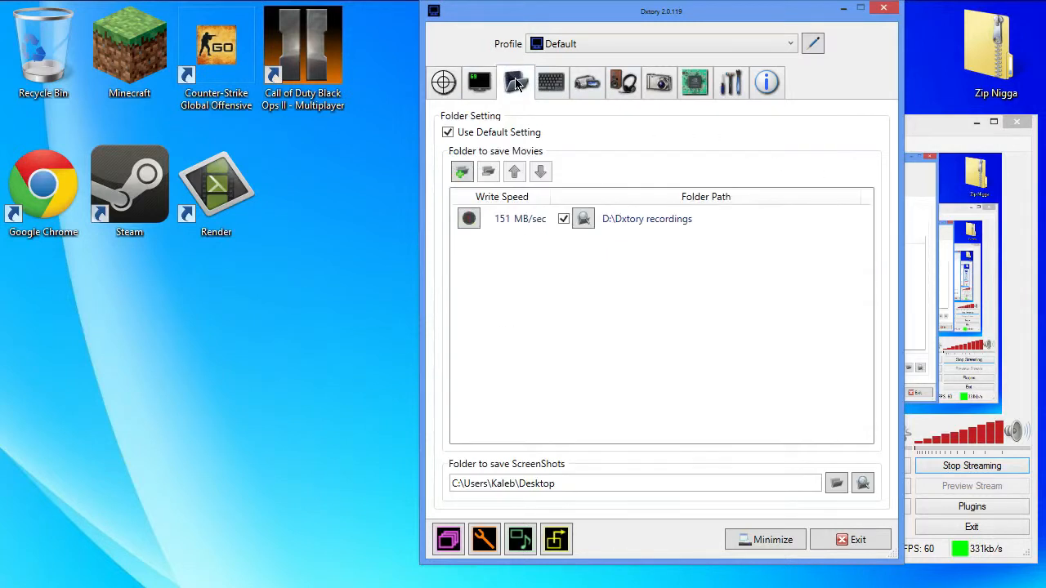
pyautogui.rightClick(635, 217)
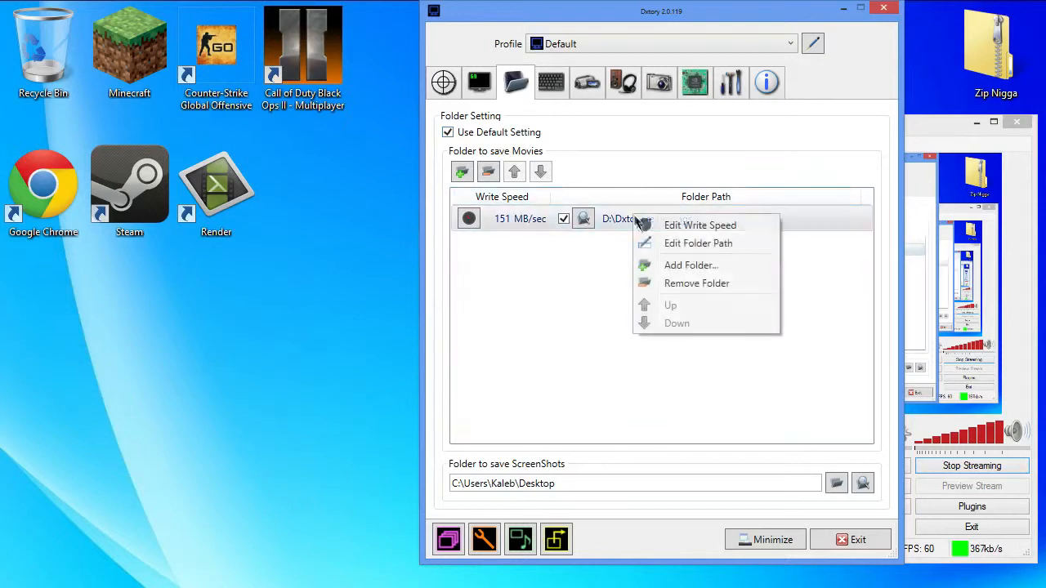
pyautogui.click(673, 284)
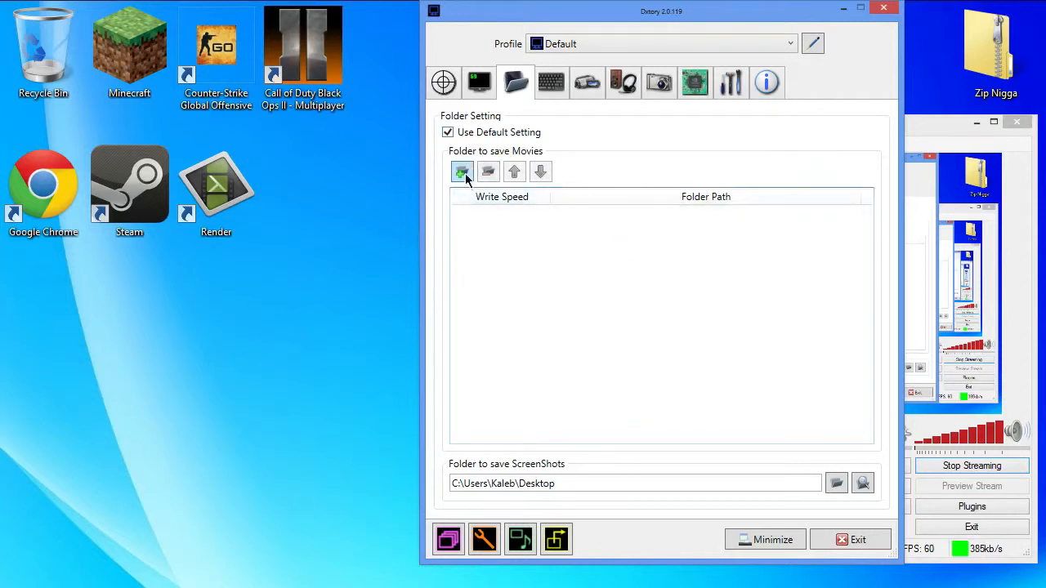
# Step: Add the Dxtory recordings folder on the Data (D:) drive as the folder to save movies
pyautogui.click(463, 172)
pyautogui.click(416, 415)
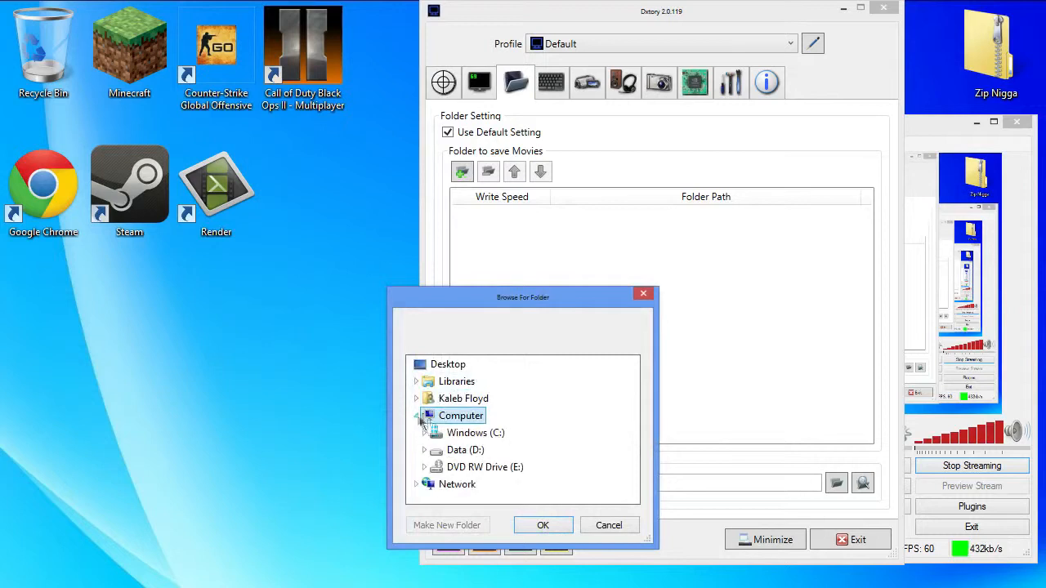
pyautogui.doubleClick(465, 449)
pyautogui.click(492, 432)
pyautogui.click(540, 525)
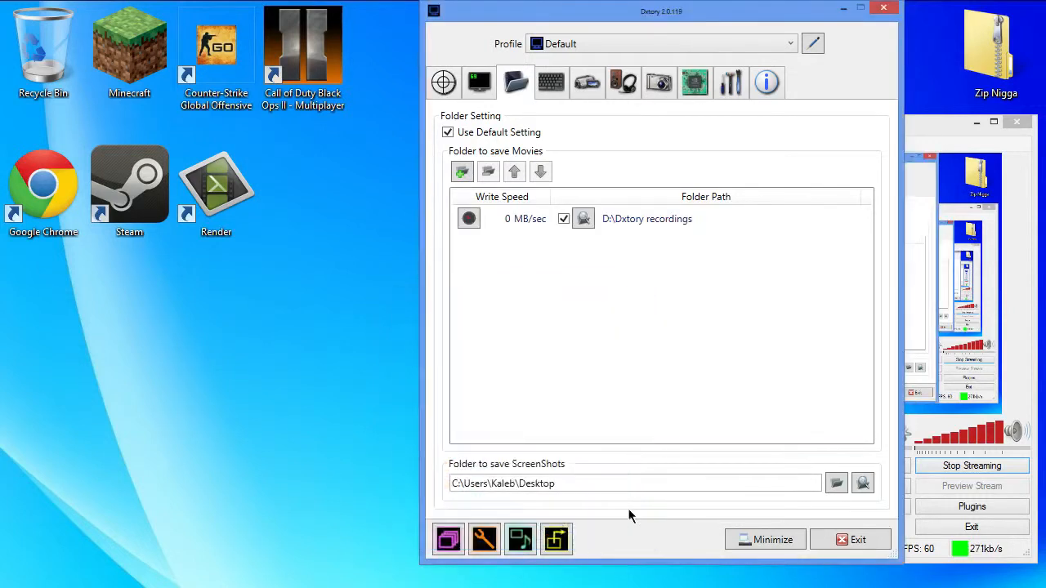
# Step: Benchmark the movie folder's write speed with a 1000 MB write size, accept the result, and view the hotkey settings
pyautogui.click(469, 219)
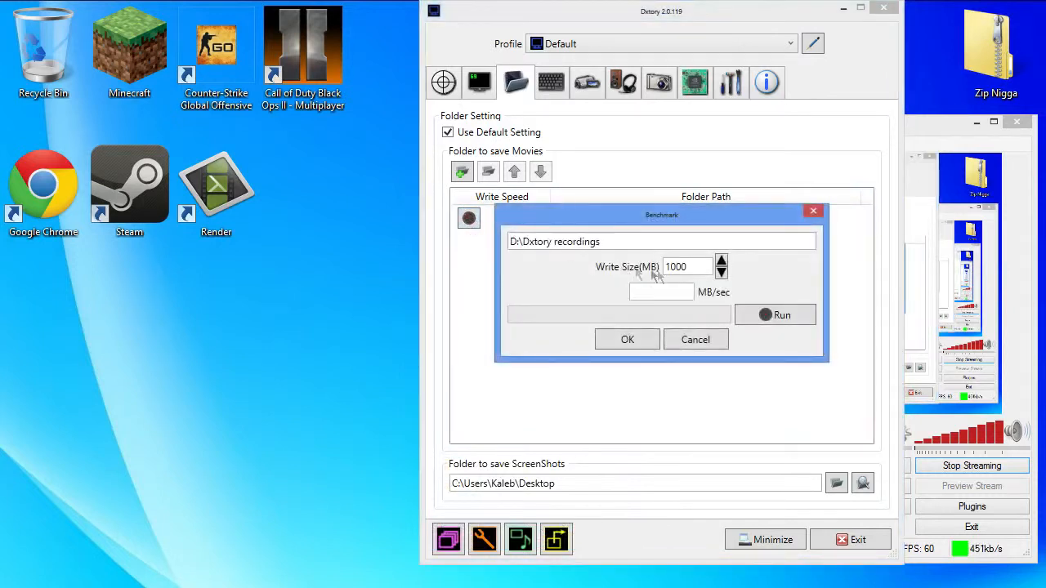
pyautogui.click(781, 317)
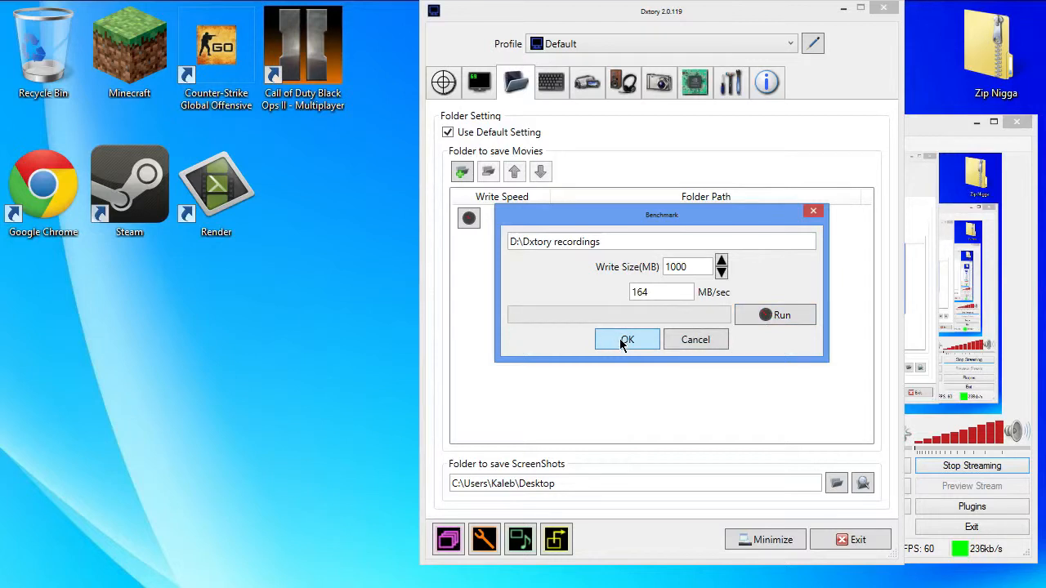
pyautogui.click(622, 341)
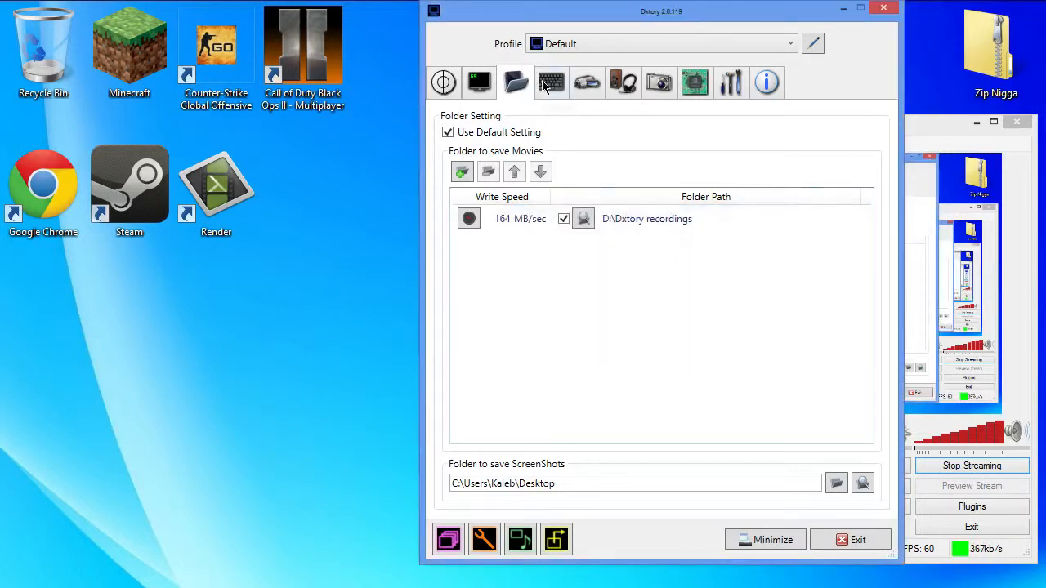
pyautogui.click(549, 85)
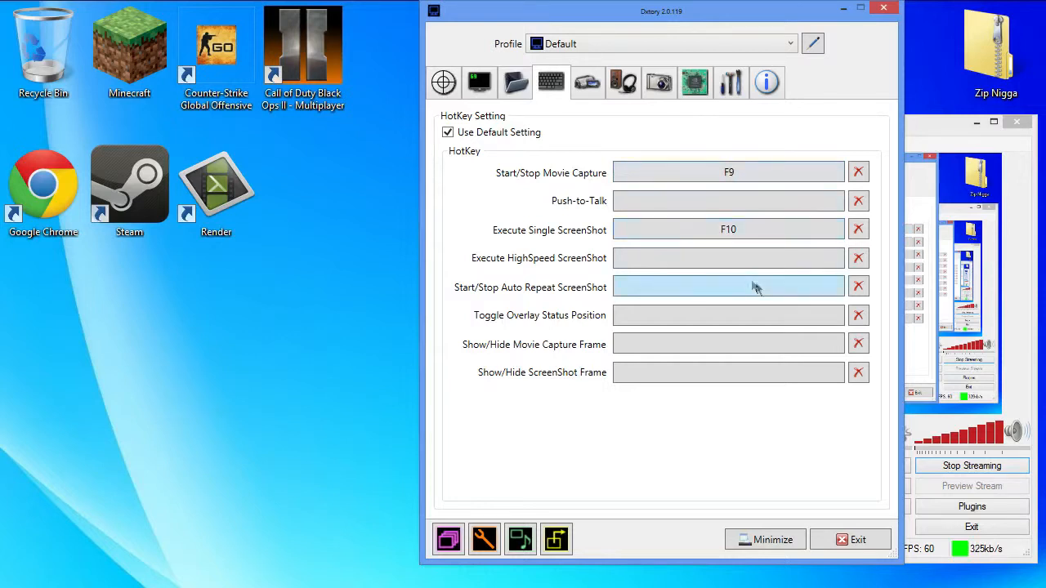
# Step: Open the configuration of the Lagarith Lossless Codec from the movie settings
pyautogui.click(587, 82)
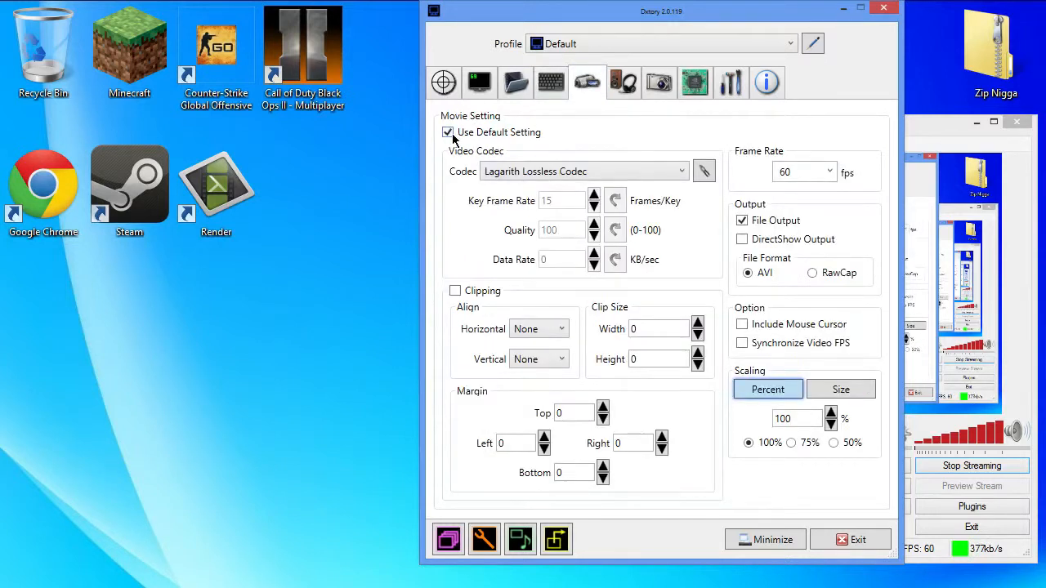
pyautogui.click(630, 172)
pyautogui.click(631, 171)
pyautogui.click(703, 173)
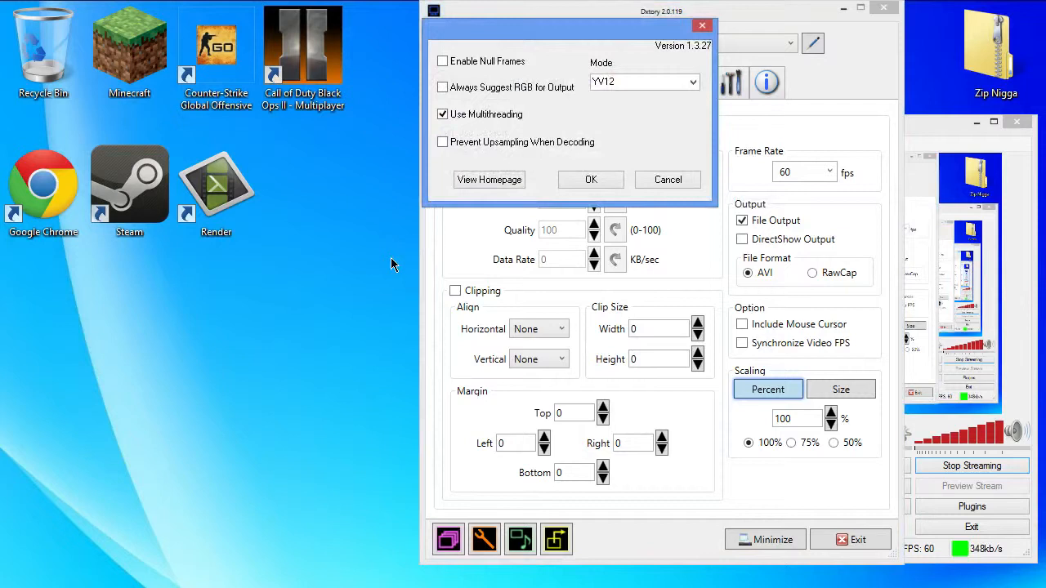
pyautogui.moveTo(583, 33); pyautogui.dragTo(731, 94)
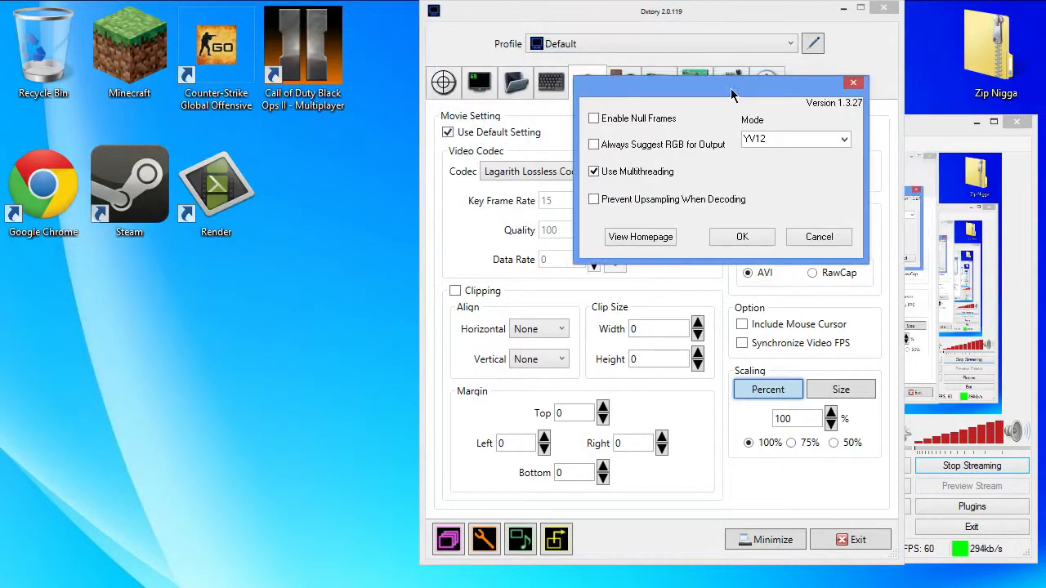
# Step: Turn off multithreading for the codec and set its mode to RGB (Default)
pyautogui.click(654, 172)
pyautogui.click(788, 139)
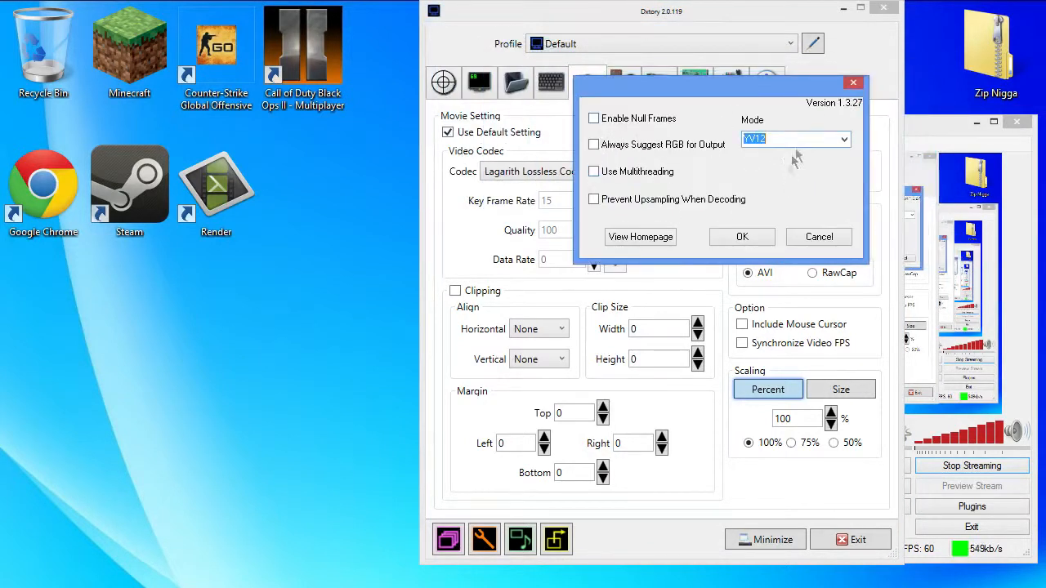
pyautogui.click(844, 140)
pyautogui.click(809, 161)
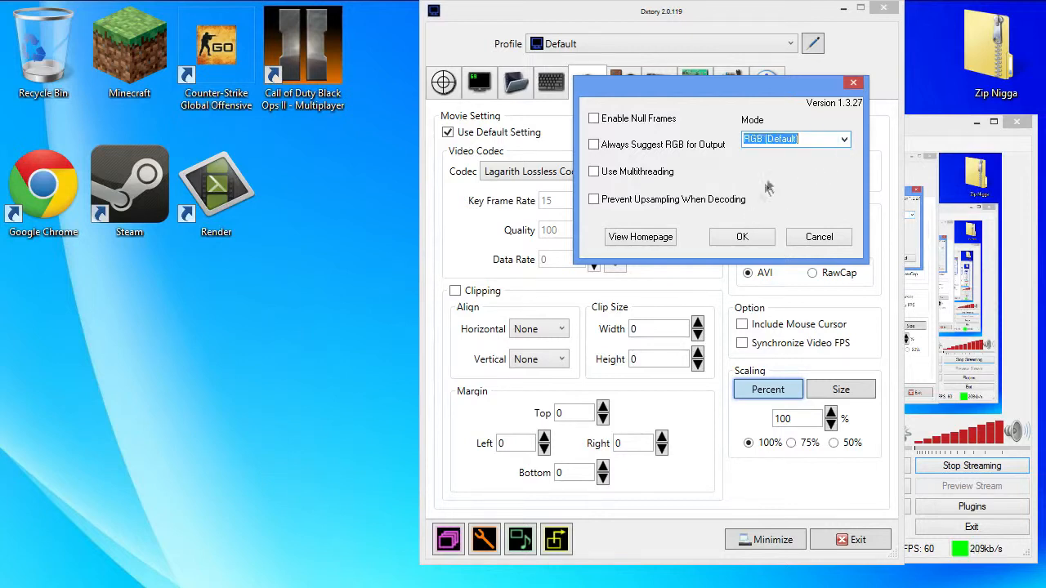
# Step: Set the codec mode to YV12, enable Use Multithreading, and accept the codec configuration
pyautogui.click(845, 139)
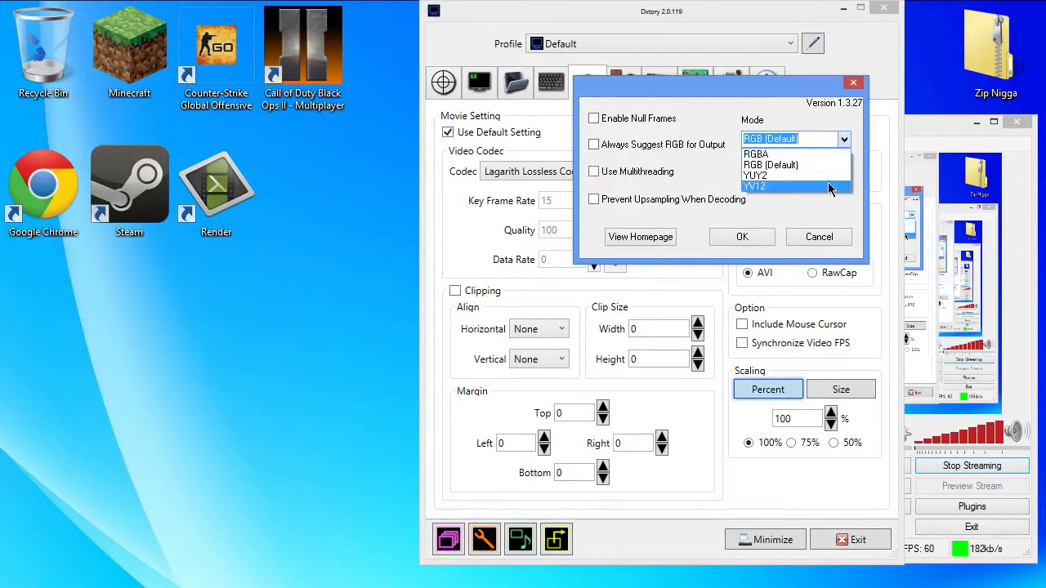
pyautogui.click(830, 186)
pyautogui.click(594, 173)
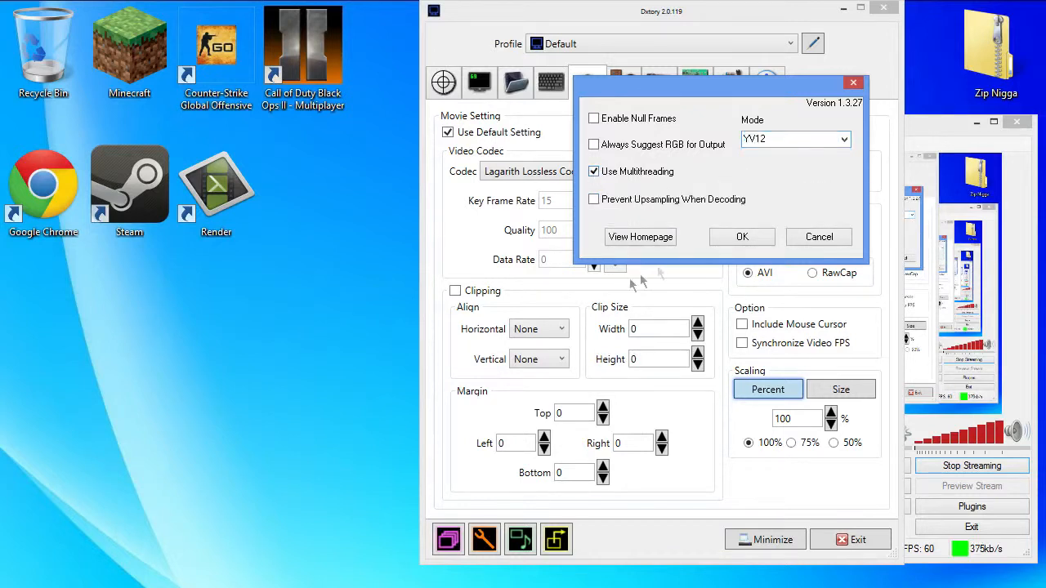
pyautogui.click(750, 239)
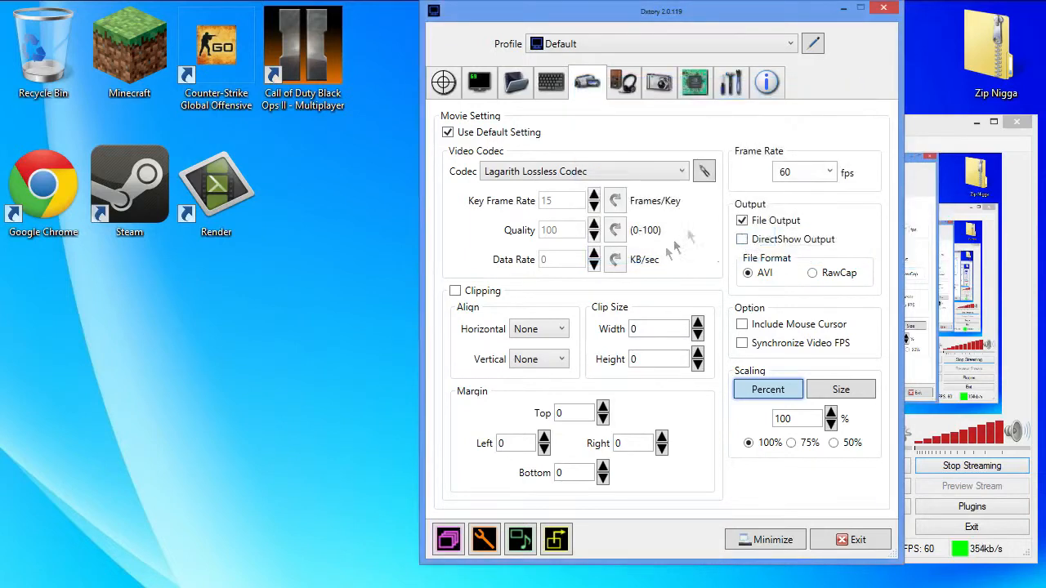
# Step: Keep the movie frame rate at 60 fps after opening its list of choices
pyautogui.click(829, 172)
pyautogui.click(831, 173)
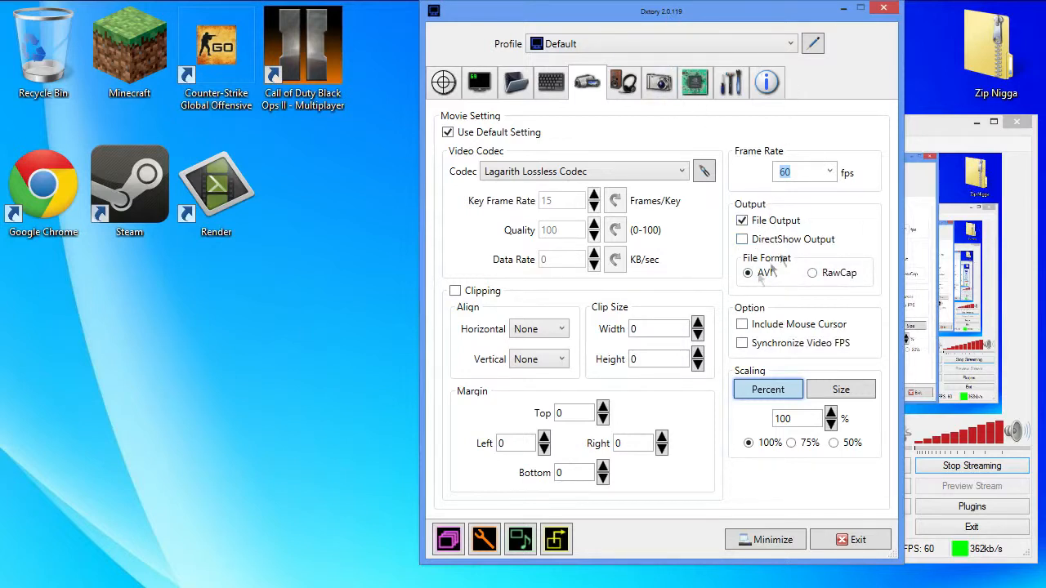
pyautogui.click(765, 327)
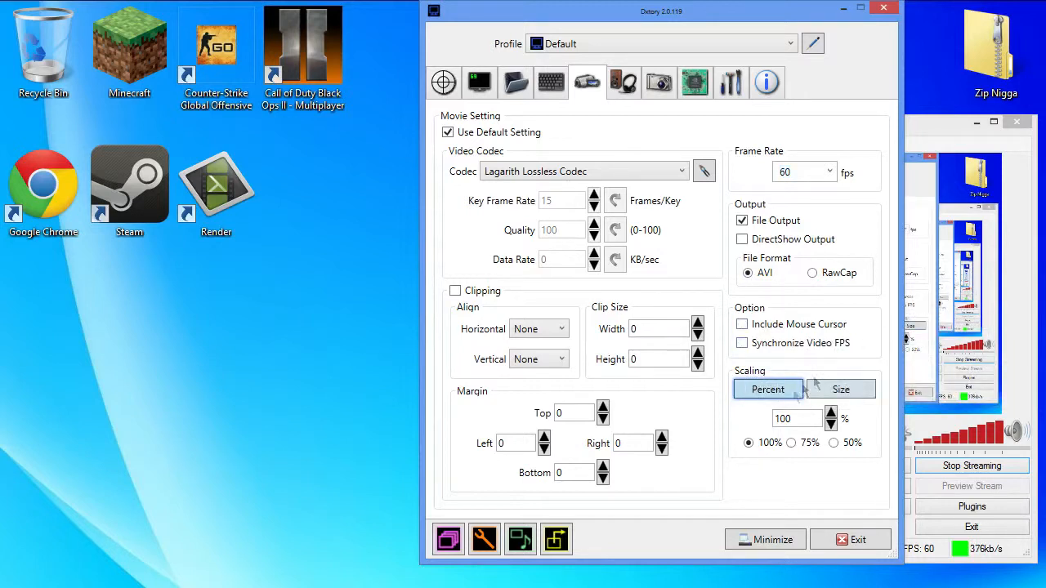
# Step: Try the movie scaling by Size and the 50%, 75% and 100% presets, and return to Percent scaling at 100%
pyautogui.click(838, 390)
pyautogui.click(772, 391)
pyautogui.click(833, 443)
pyautogui.click(791, 443)
pyautogui.click(757, 444)
pyautogui.click(832, 425)
pyautogui.click(830, 425)
pyautogui.click(830, 424)
pyautogui.click(839, 390)
pyautogui.click(830, 414)
pyautogui.click(831, 414)
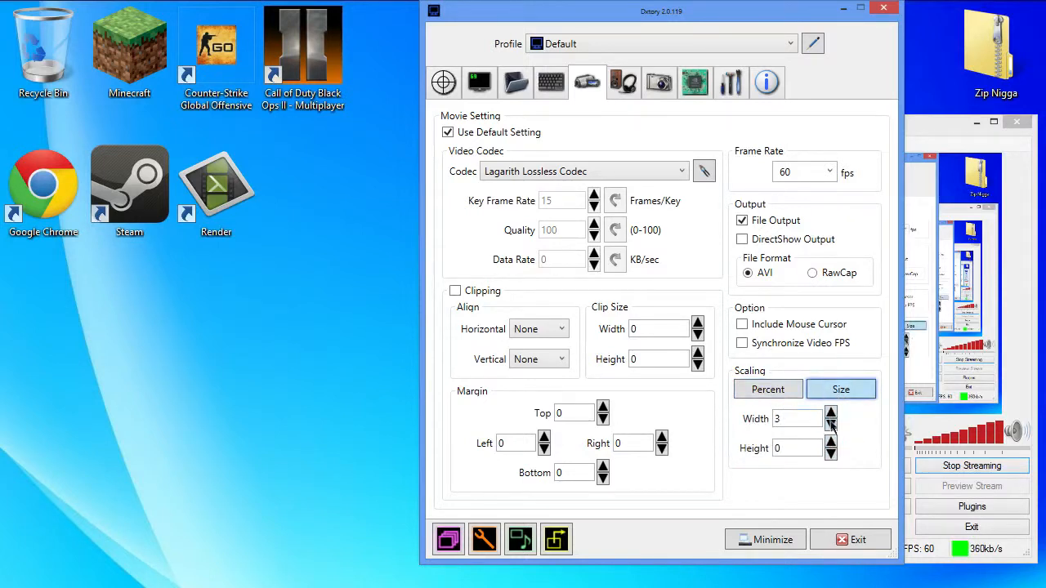
pyautogui.click(768, 390)
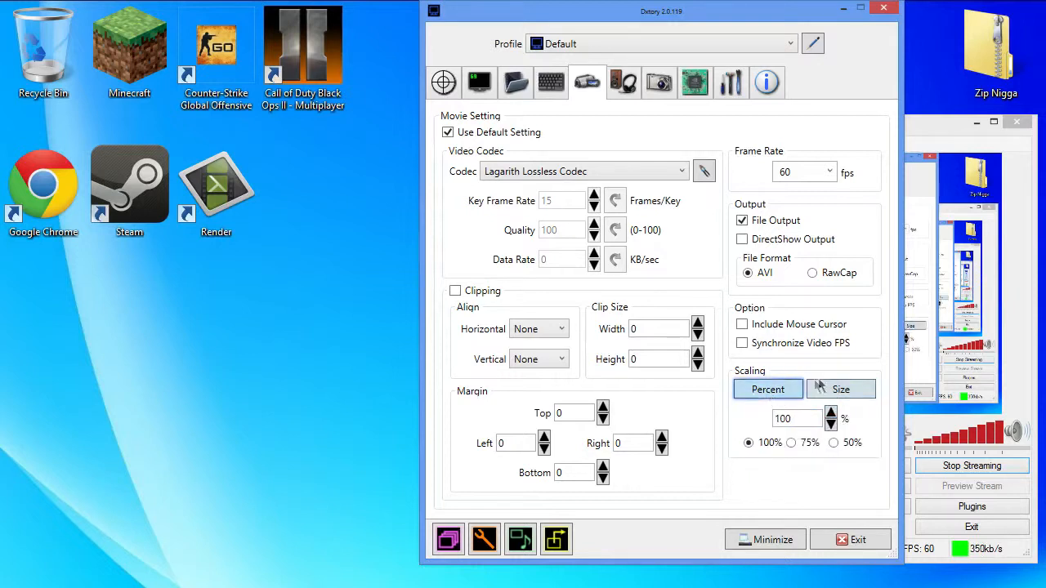
# Step: In the audio settings, replace the second audio source with a new one using the Turtle Beach PX11 Headset microphone
pyautogui.click(621, 84)
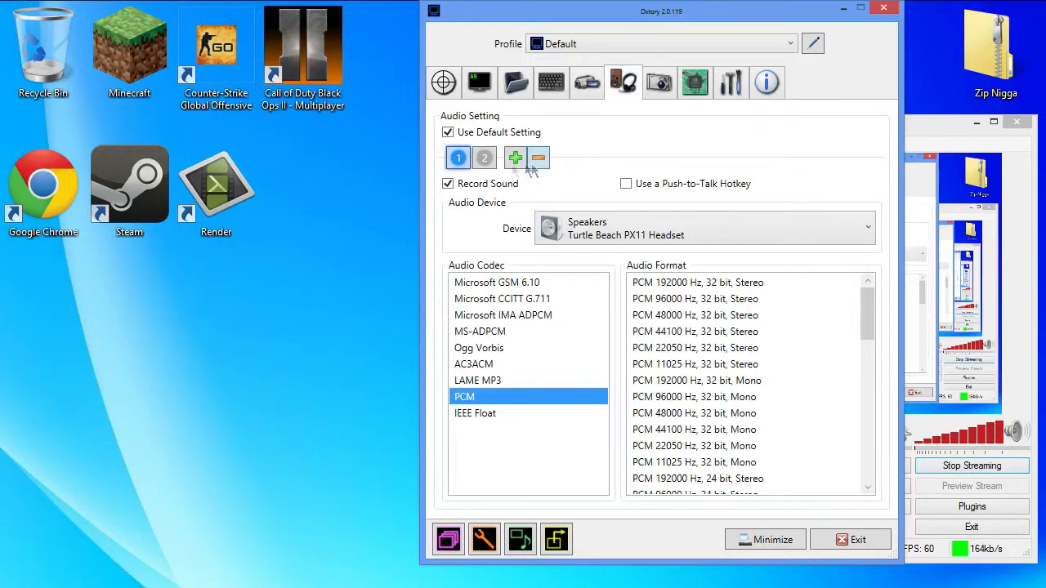
pyautogui.click(537, 157)
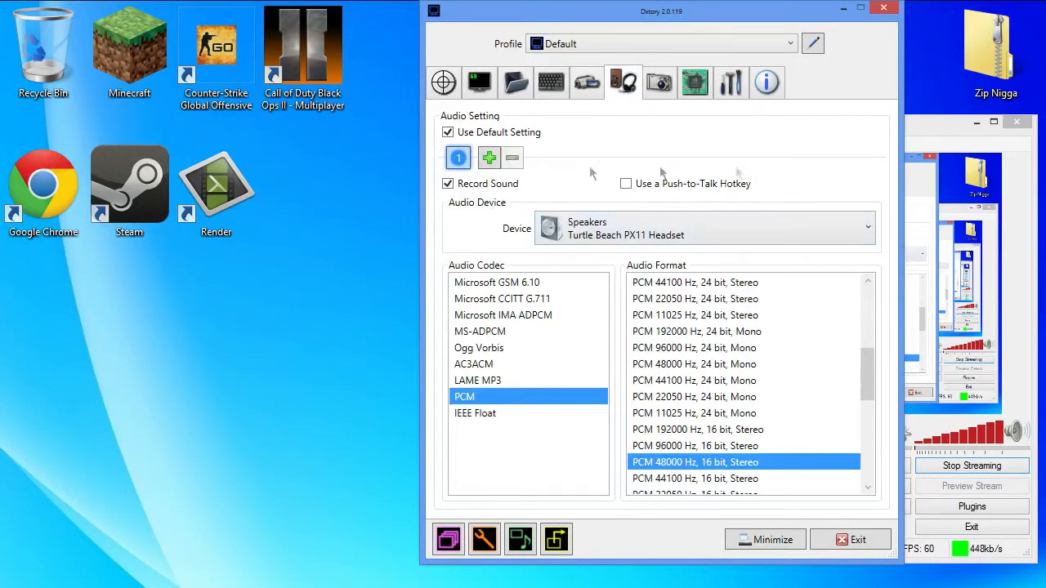
pyautogui.click(490, 160)
pyautogui.click(629, 232)
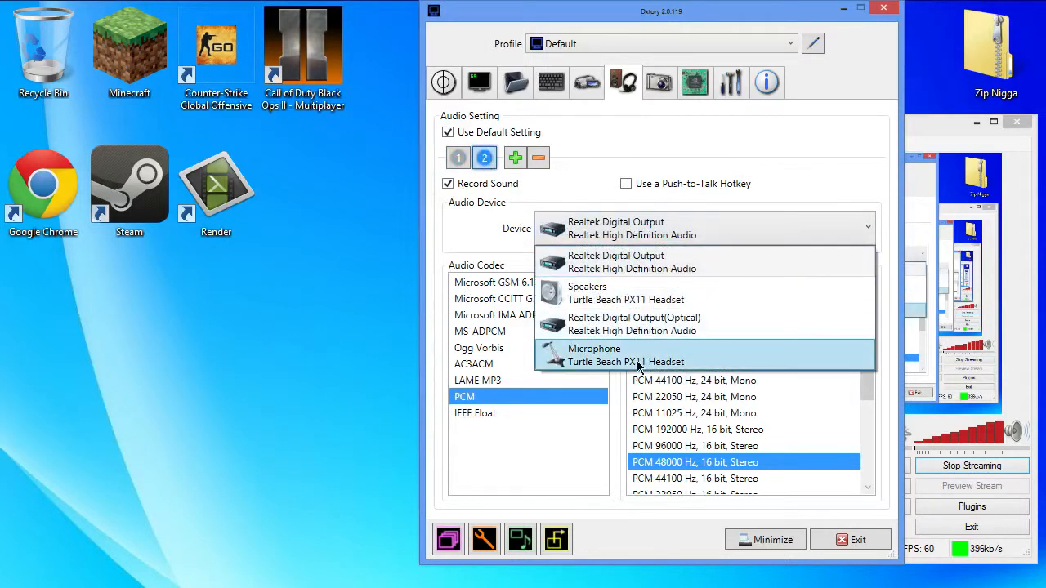
pyautogui.click(639, 363)
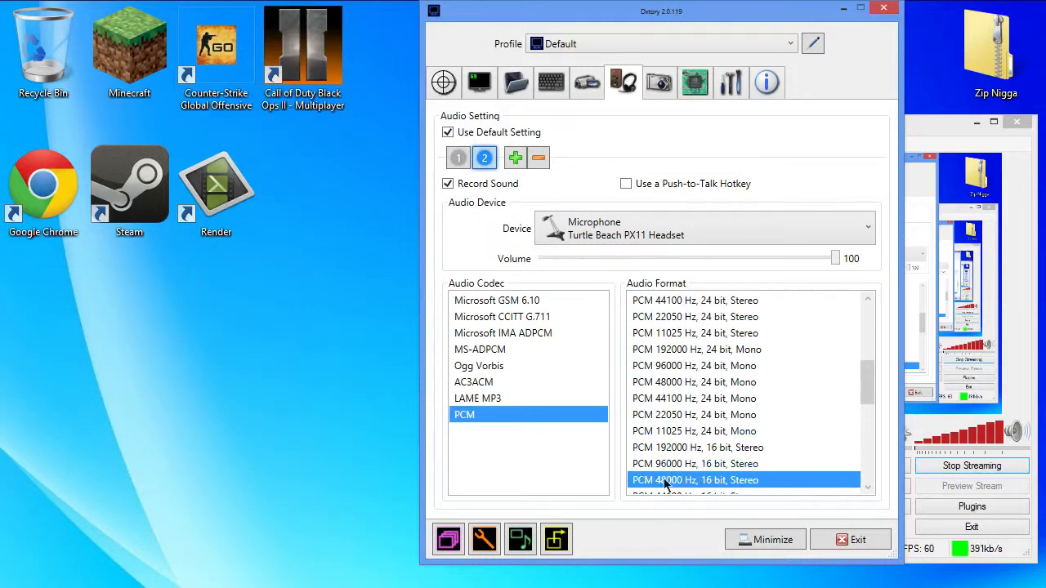
pyautogui.scroll(-3, 743, 481)
pyautogui.scroll(2, 719, 382)
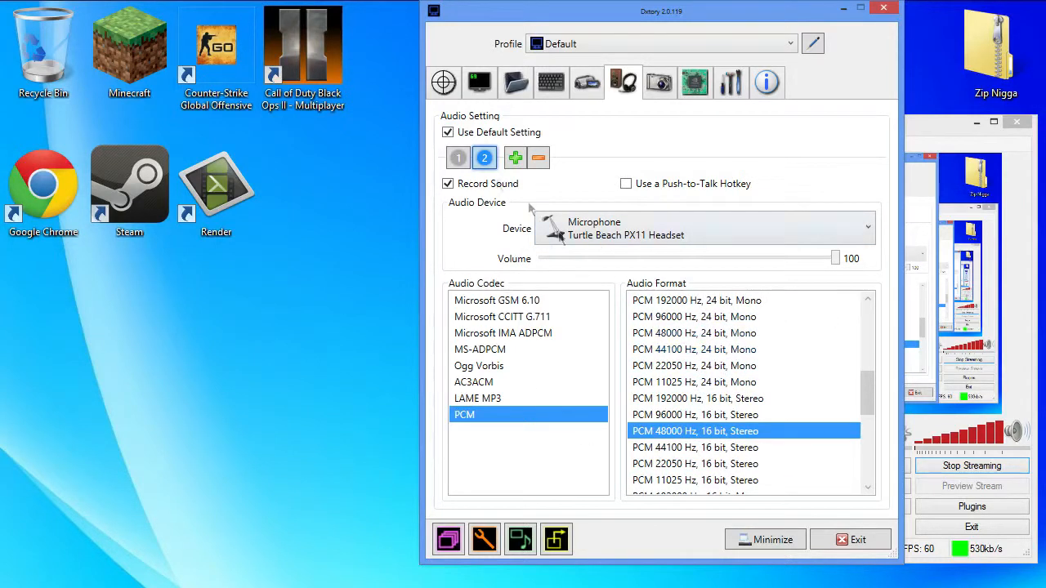
# Step: Review the first audio source's device and format, and open the screenshot settings
pyautogui.click(456, 161)
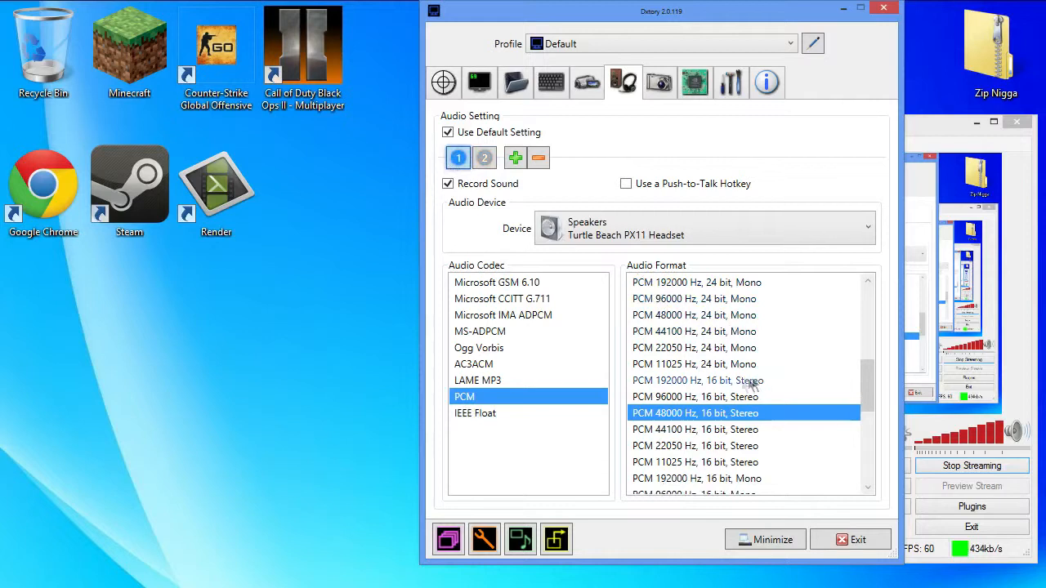
pyautogui.click(664, 94)
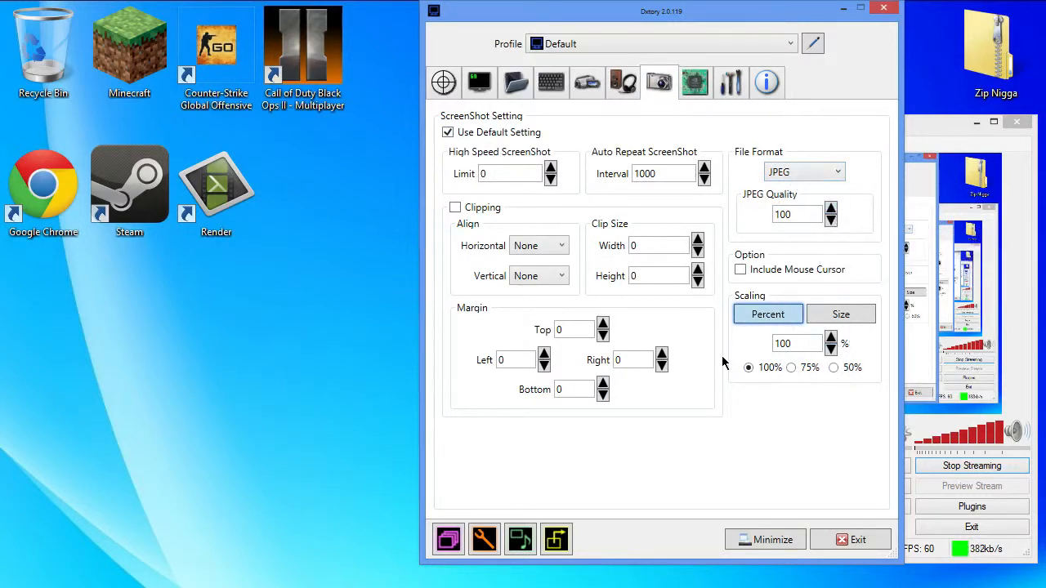
# Step: In the advanced settings, check the available processing thread counts and keep the setting at 2
pyautogui.click(693, 85)
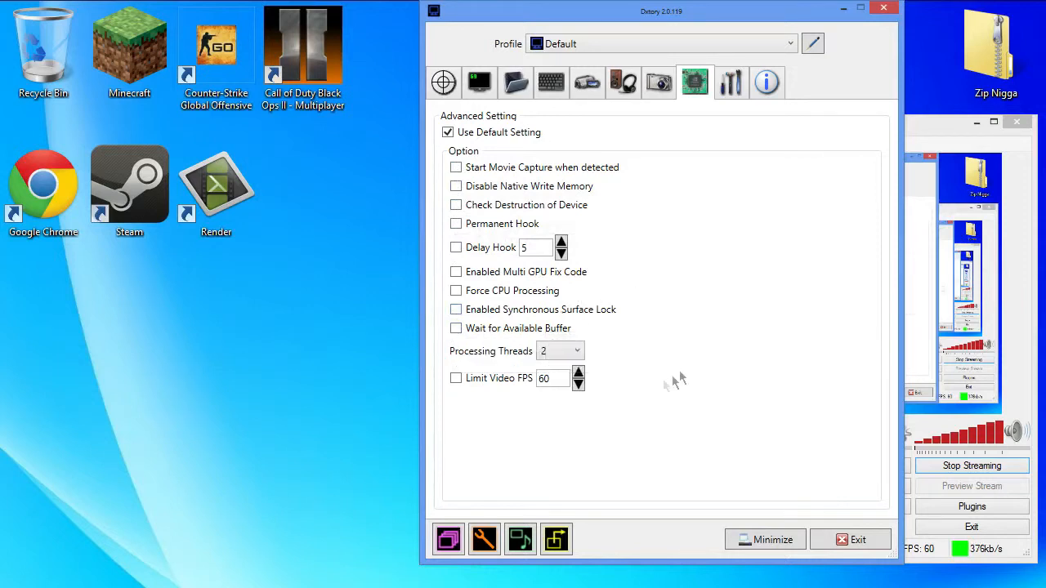
pyautogui.click(557, 352)
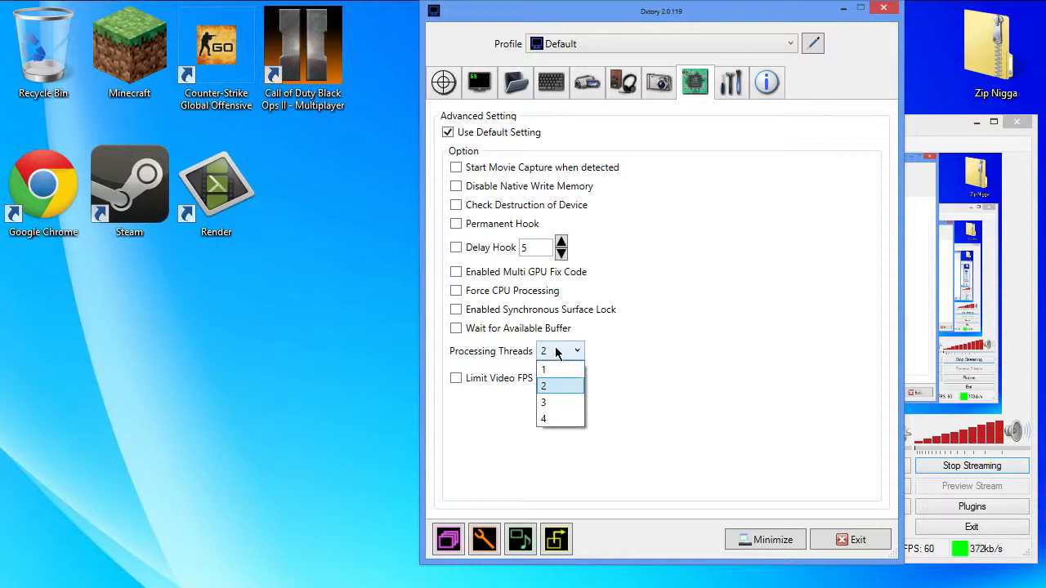
pyautogui.click(555, 383)
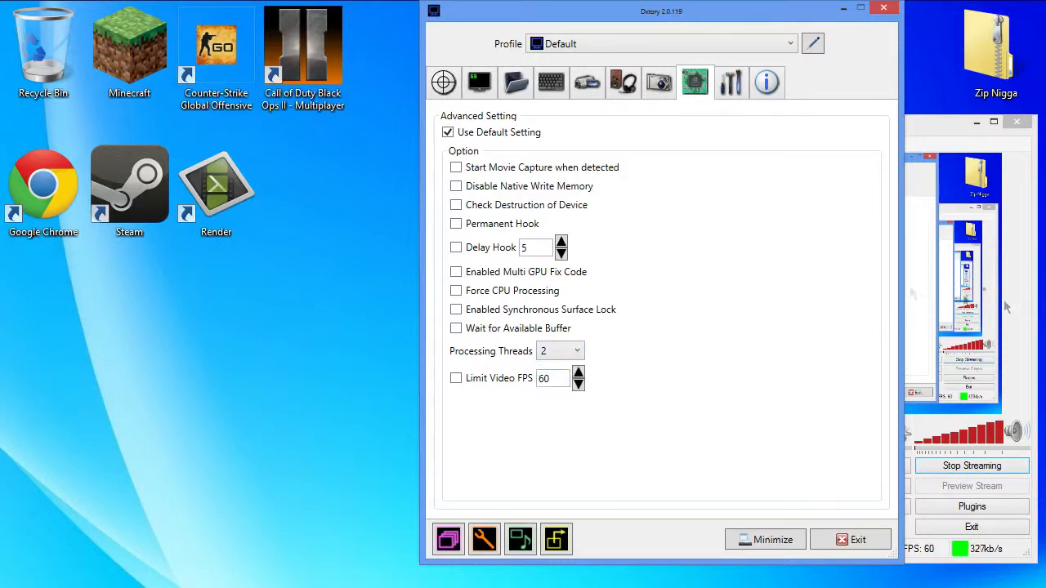
pyautogui.click(575, 353)
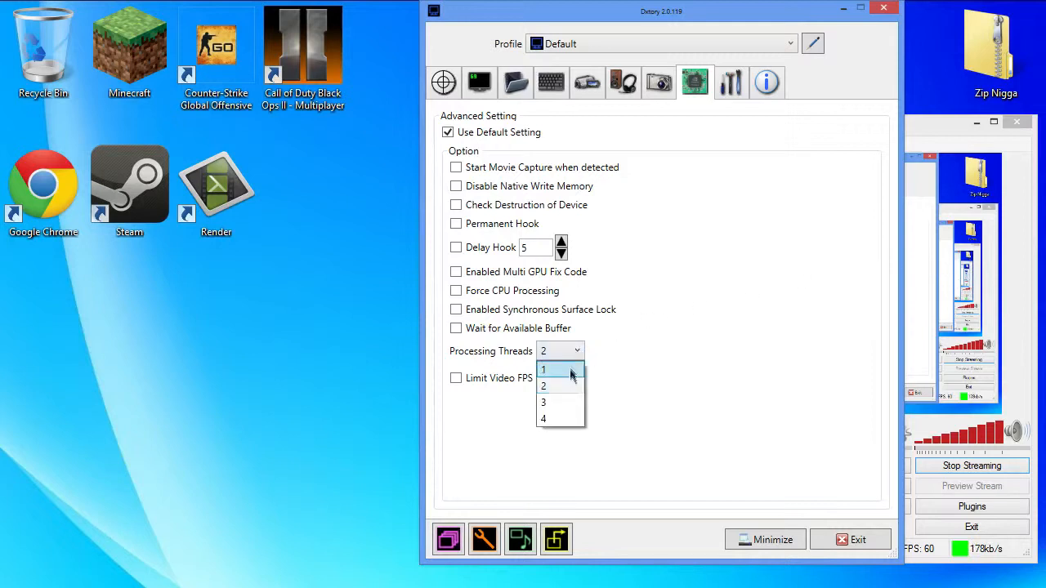
pyautogui.click(573, 384)
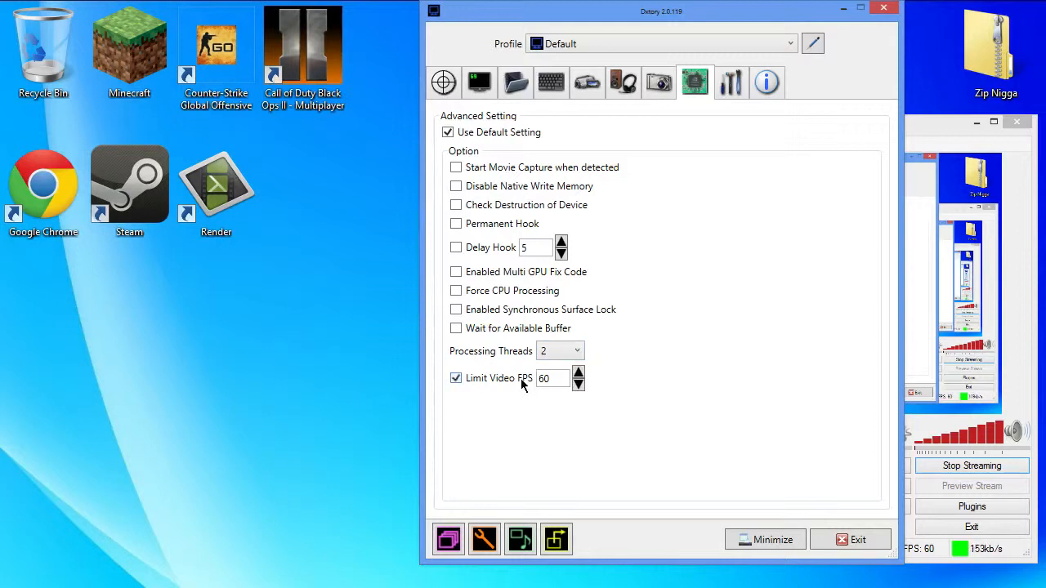
# Step: Turn on the video FPS limit in the advanced settings and adjust its value up and down
pyautogui.click(578, 373)
pyautogui.click(578, 372)
pyautogui.click(578, 372)
pyautogui.click(579, 387)
# Step: In the global settings, keep the profile icons at Small Size, turn off hiding the taskbar button when minimized, and exit the program
pyautogui.click(729, 89)
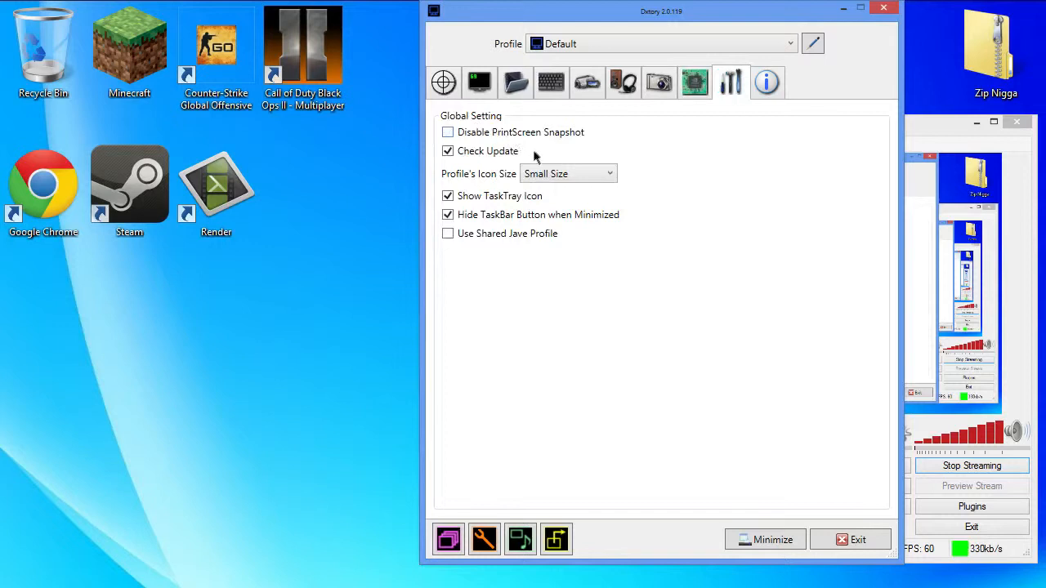
pyautogui.click(585, 175)
pyautogui.click(587, 176)
pyautogui.click(528, 215)
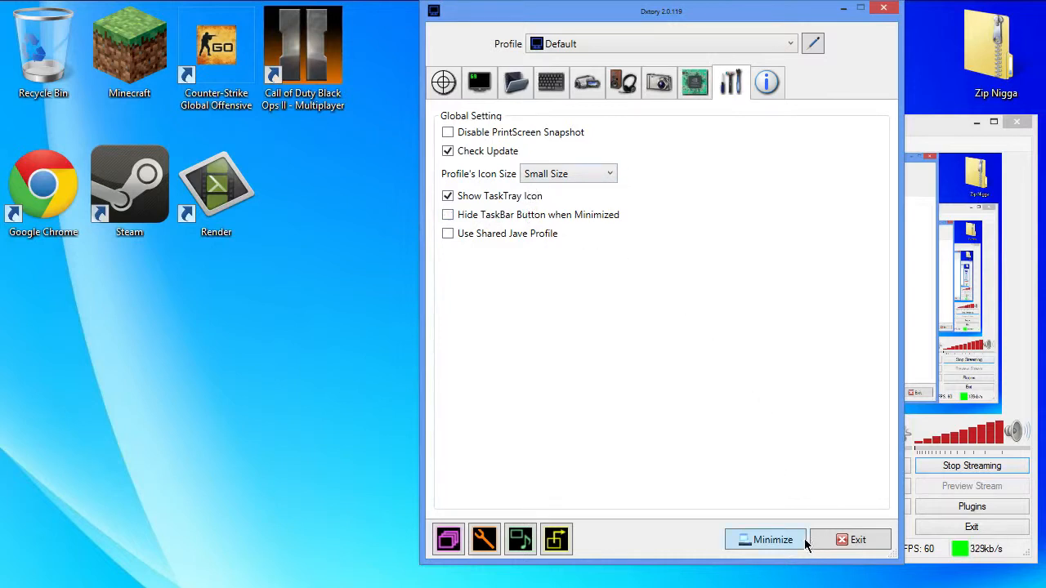
pyautogui.click(850, 540)
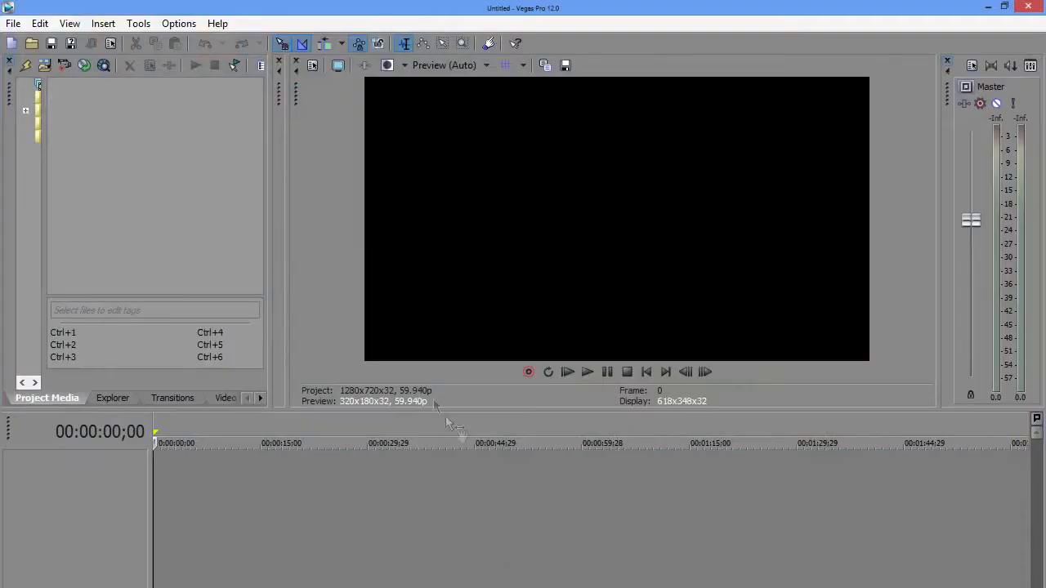
# Step: In Vegas Pro, start a new project, compare the YouTube and HDV 720-30p templates, and choose YouTube
pyautogui.hotkey('ctrl', 'n')
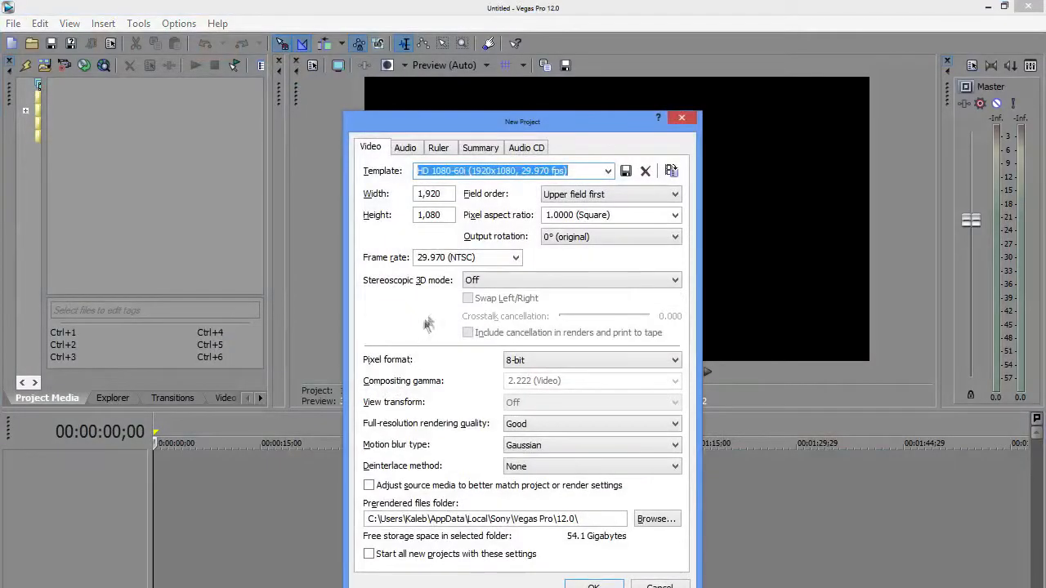
pyautogui.click(608, 170)
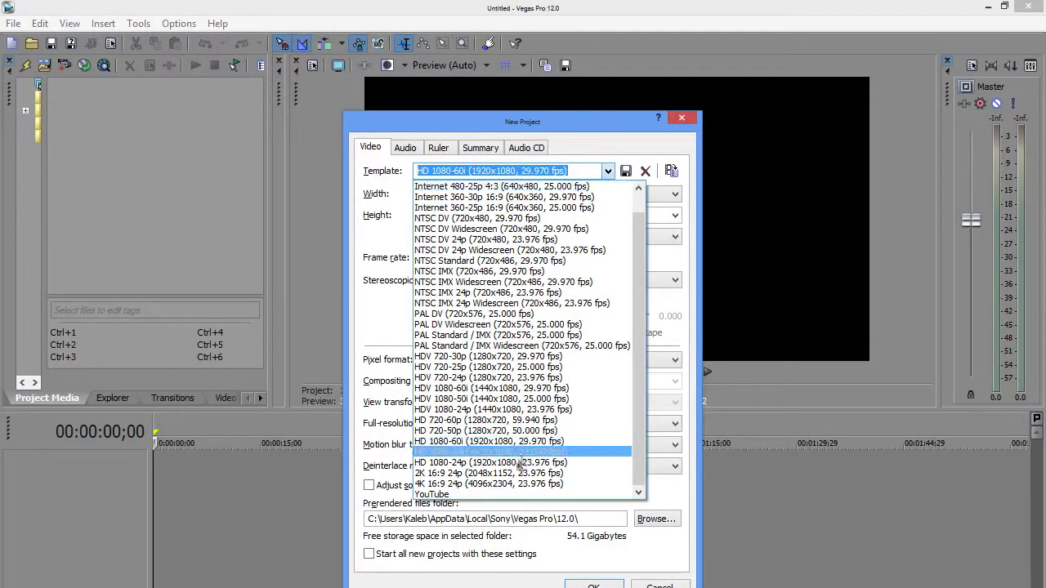
pyautogui.click(504, 494)
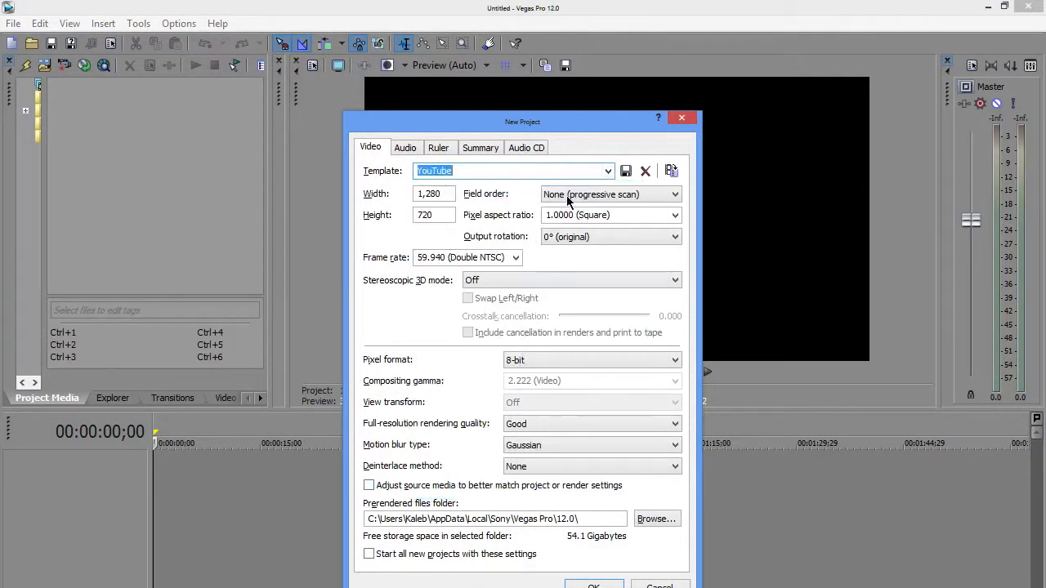
pyautogui.click(608, 171)
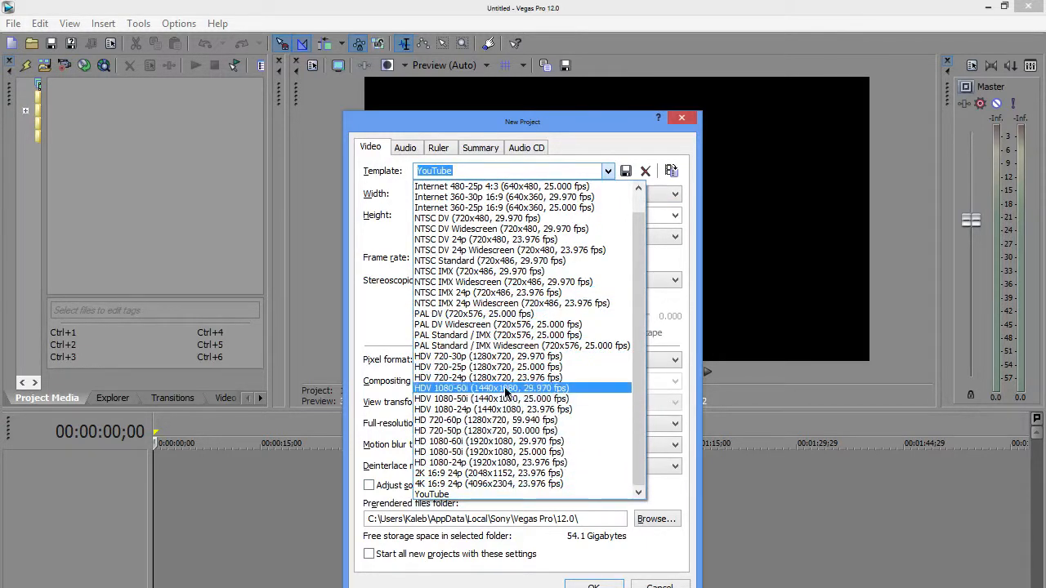
pyautogui.click(507, 357)
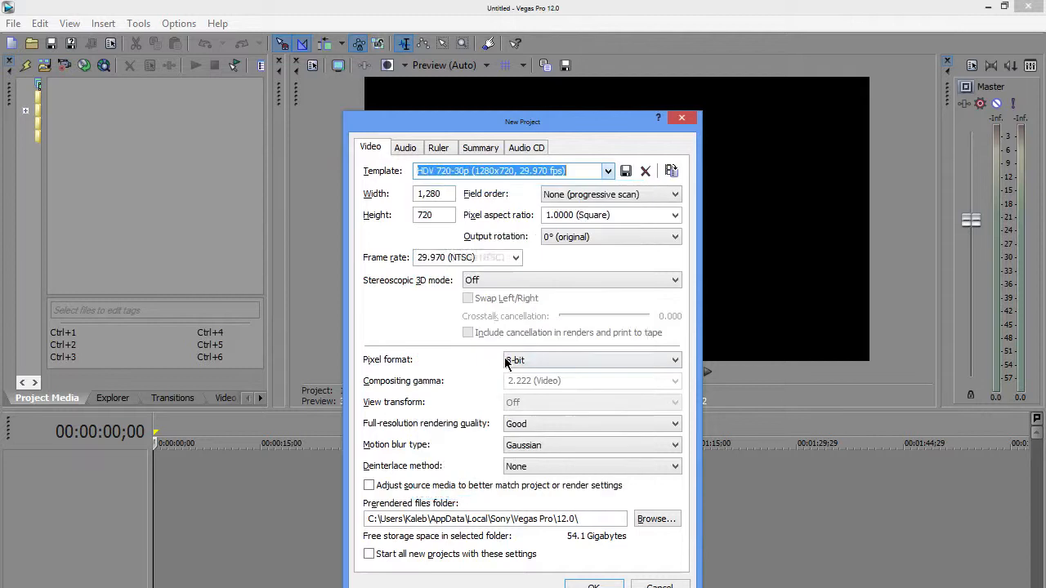
pyautogui.click(607, 171)
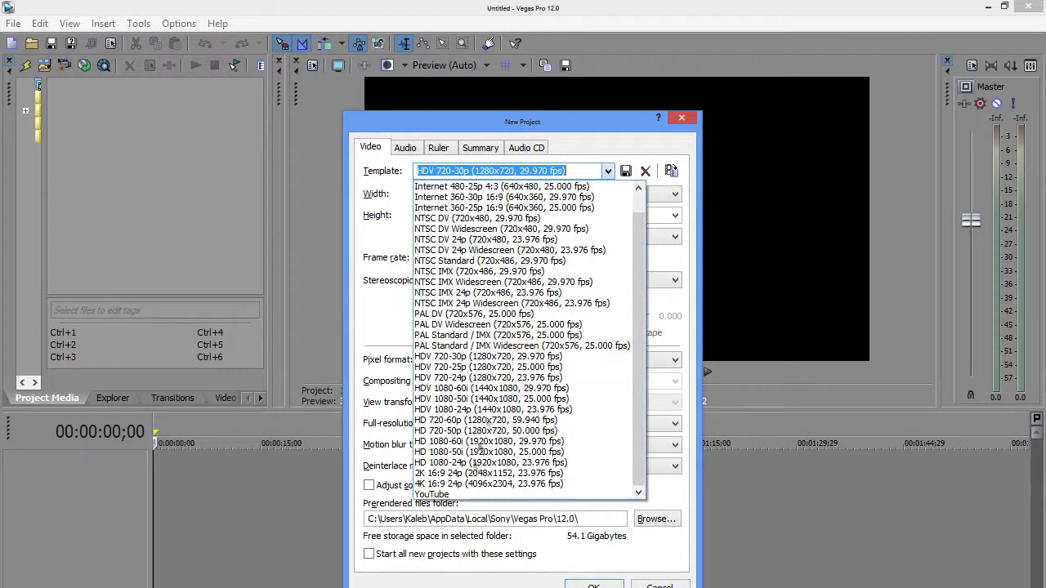
pyautogui.click(470, 493)
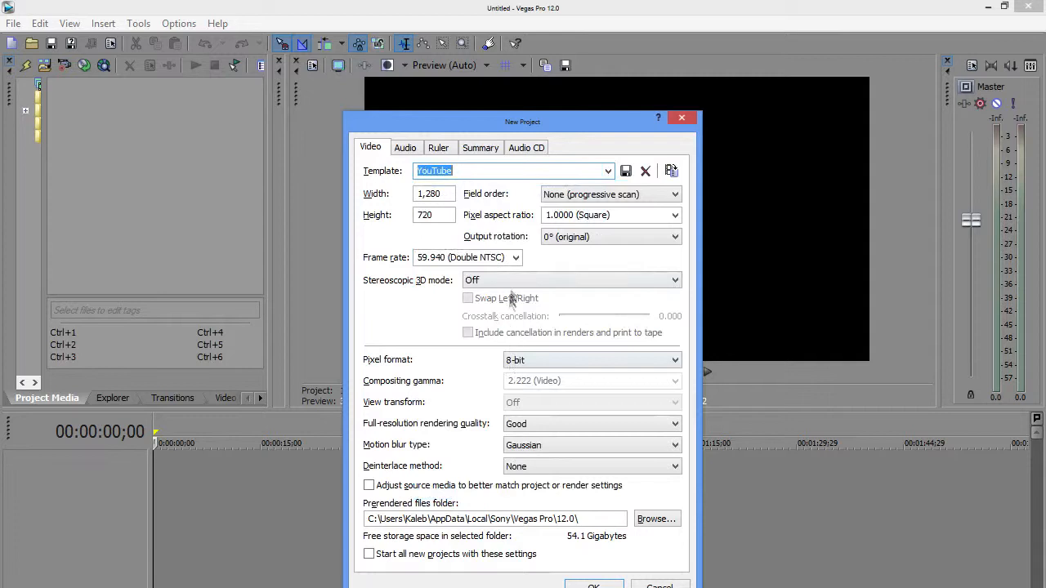
# Step: Set the new project's frame rate to 29.970 (NTSC) and try to save the template under its built-in name
pyautogui.click(516, 258)
pyautogui.click(516, 258)
pyautogui.click(516, 258)
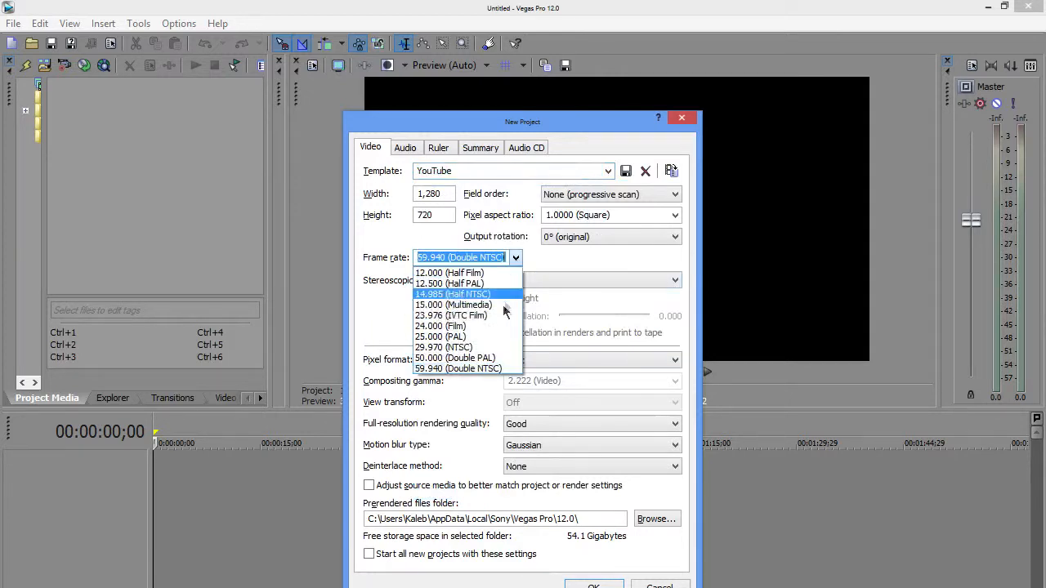
pyautogui.click(495, 349)
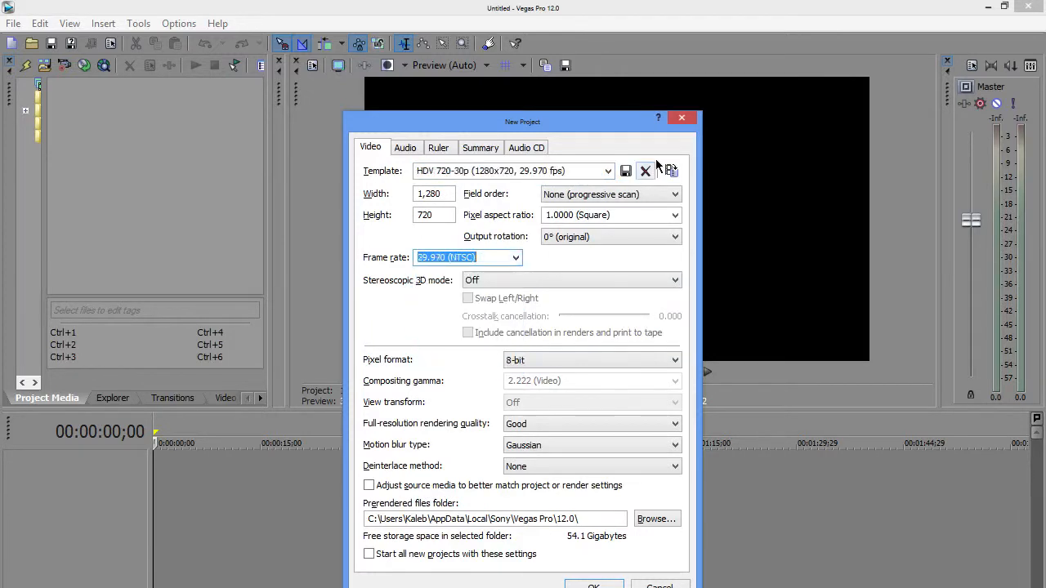
pyautogui.click(626, 171)
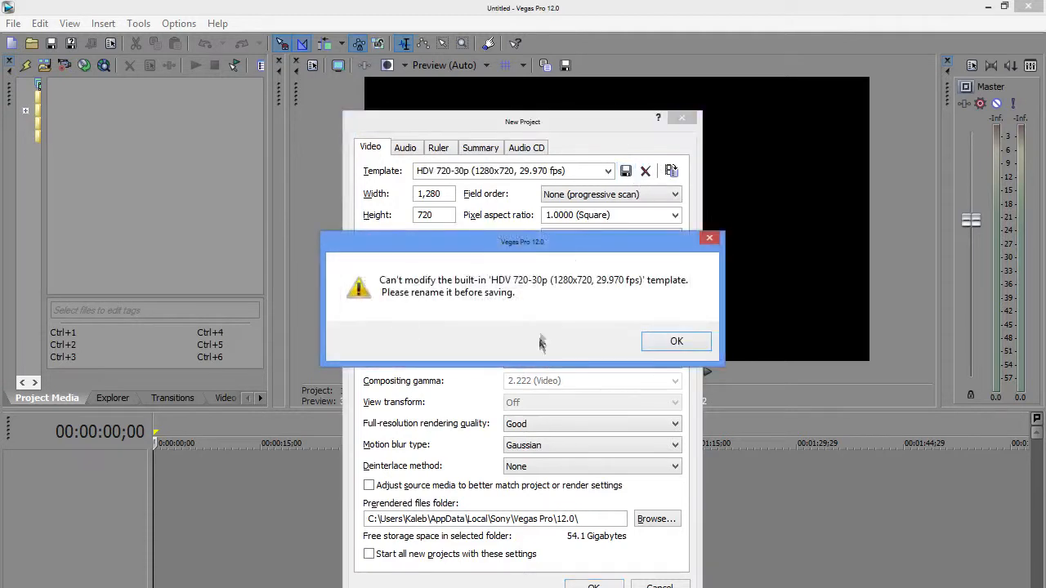
pyautogui.click(677, 346)
# Step: Save the project settings as a template named YouTube 30 and create the project with them
pyautogui.click(589, 168)
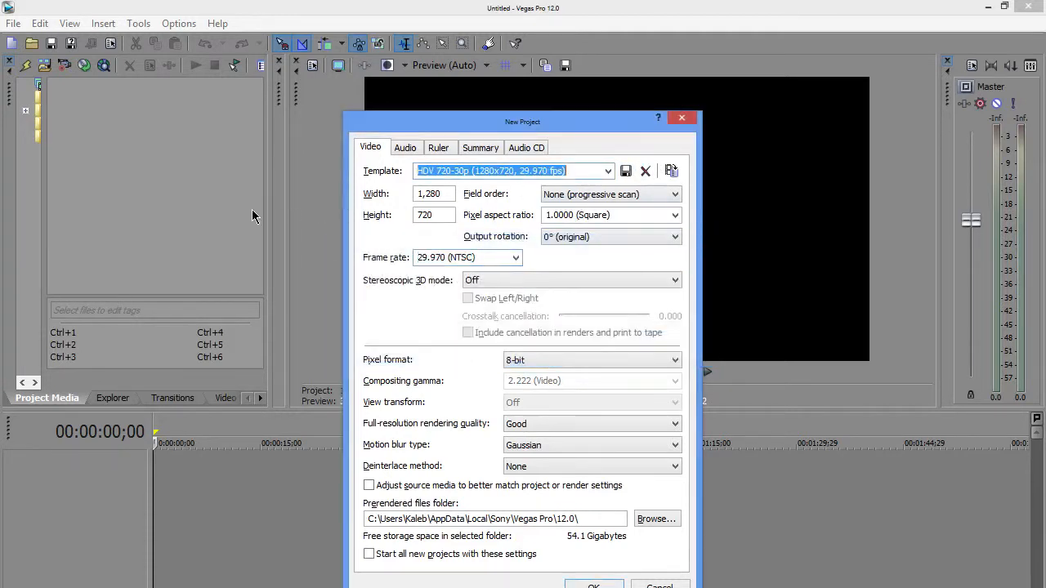
pyautogui.write('YouTube 30')
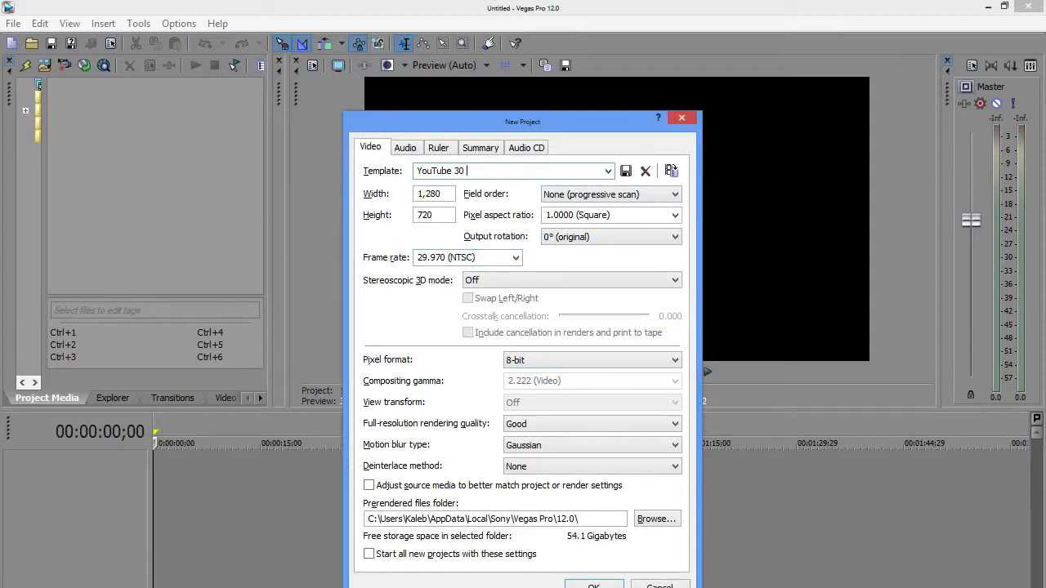
pyautogui.click(626, 171)
pyautogui.click(598, 341)
pyautogui.click(594, 585)
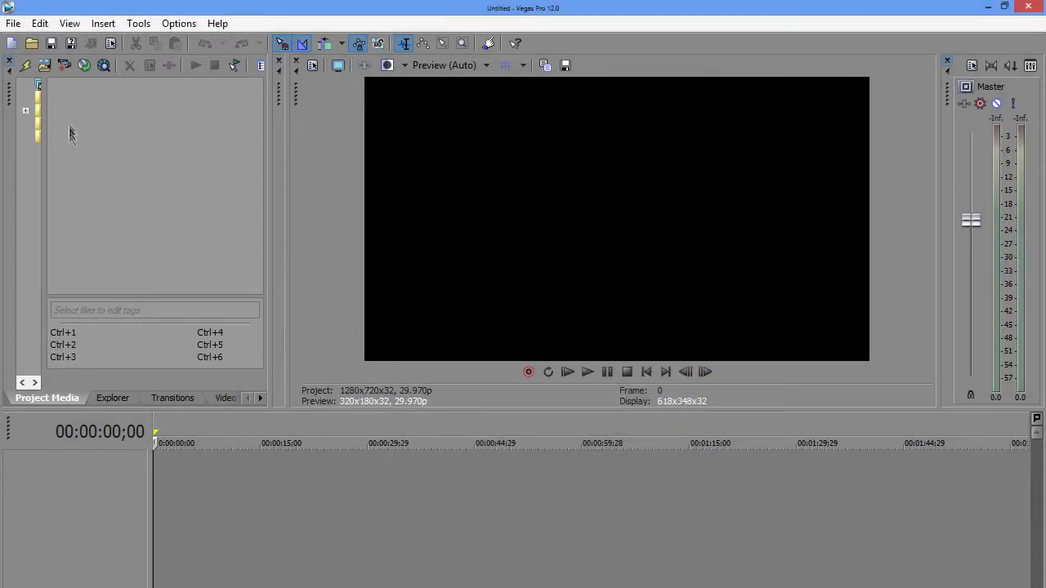
# Step: Import pokemon 8.mp4 into the project media and place it at the start of the timeline
pyautogui.click(45, 66)
pyautogui.doubleClick(742, 270)
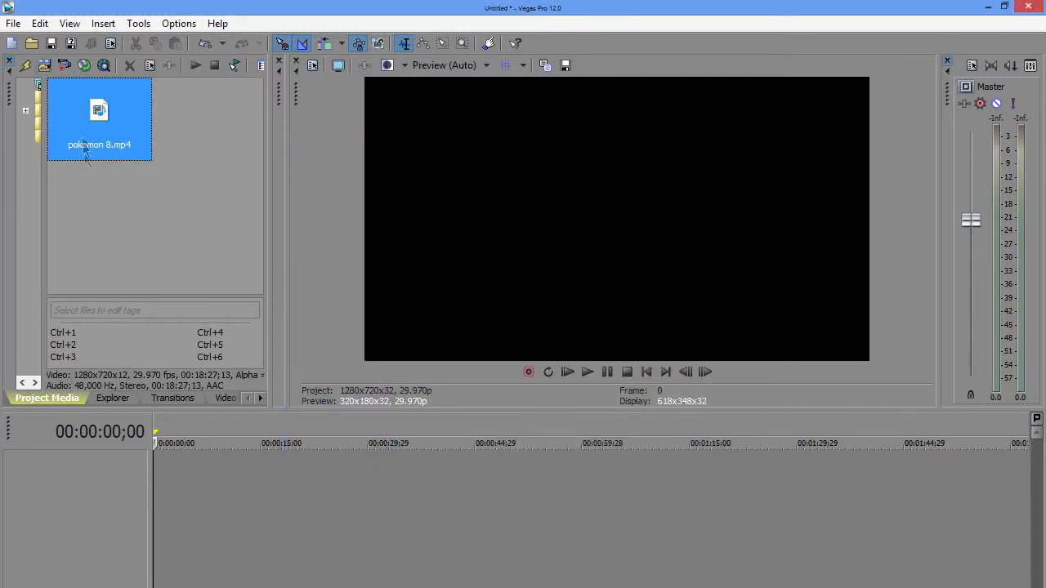
pyautogui.moveTo(84, 152); pyautogui.dragTo(158, 491)
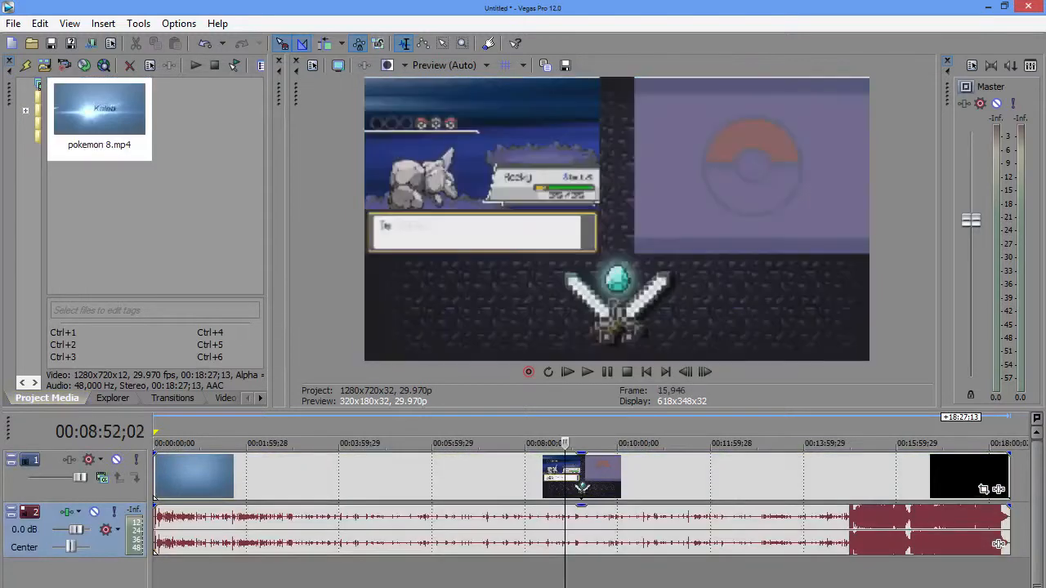
# Step: Play the pokemon 8.mp4 clip from its middle and its loud end section, and stop playback
pyautogui.click(566, 573)
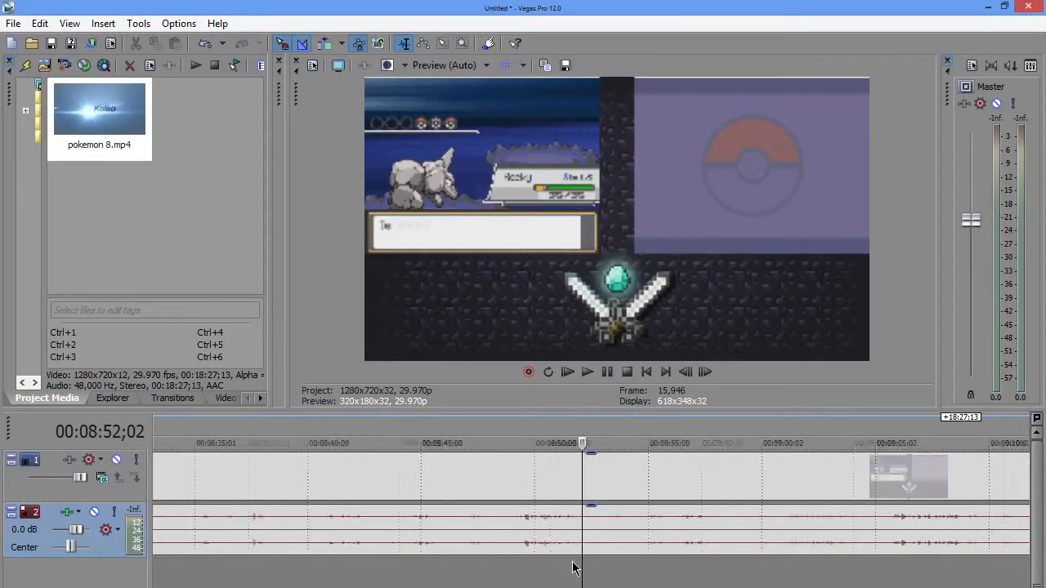
pyautogui.click(176, 574)
pyautogui.click(586, 372)
pyautogui.click(490, 572)
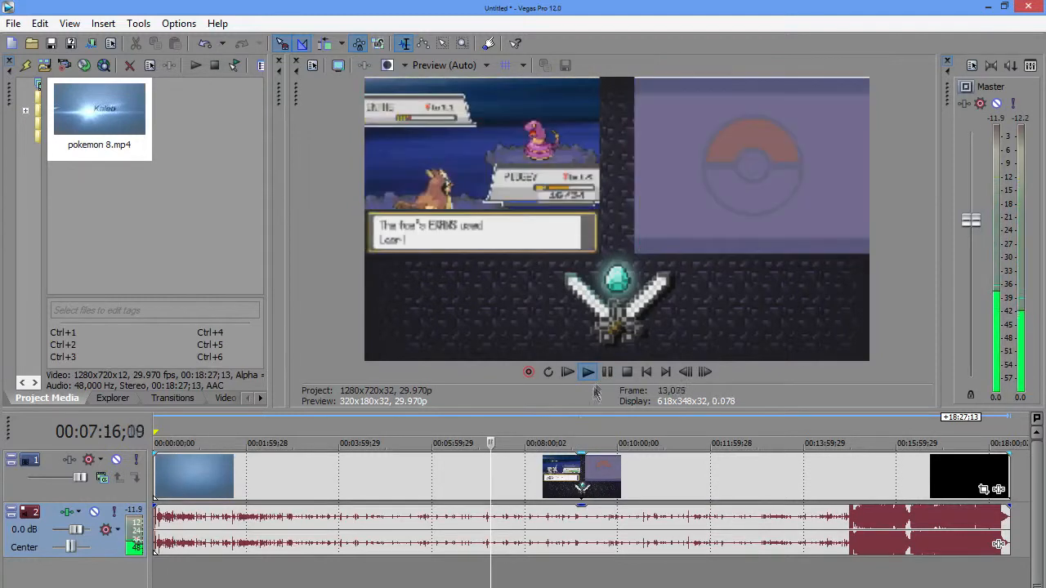
pyautogui.click(864, 552)
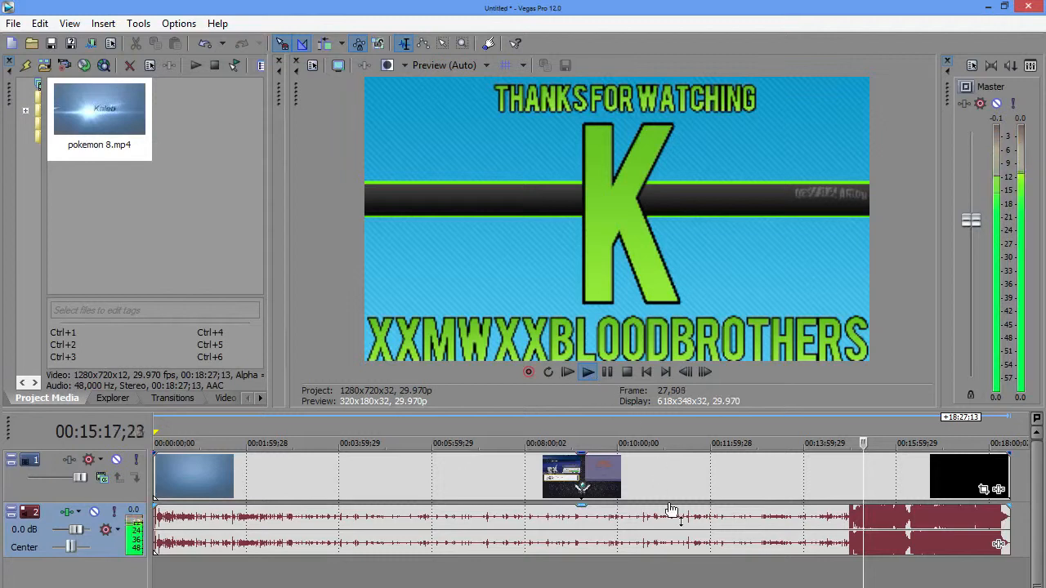
pyautogui.click(590, 372)
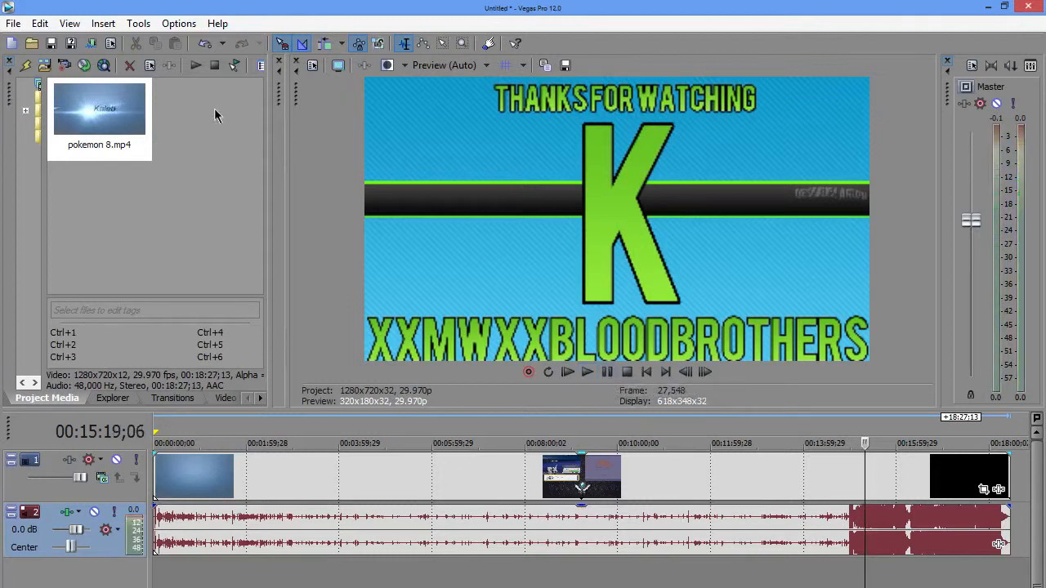
# Step: Open the Render As settings for the project and name the output file buigrgbu
pyautogui.click(13, 23)
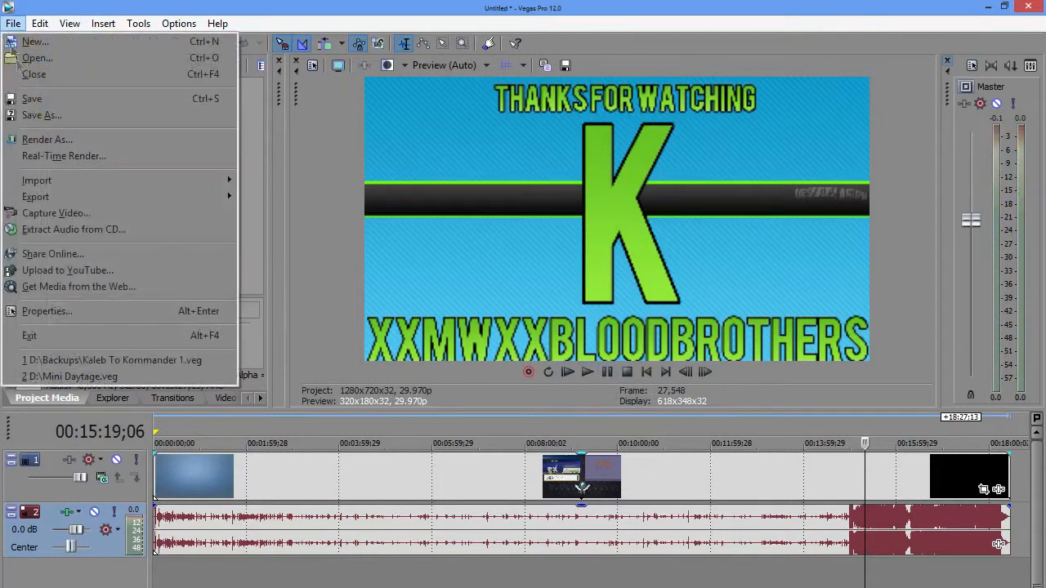
pyautogui.click(297, 199)
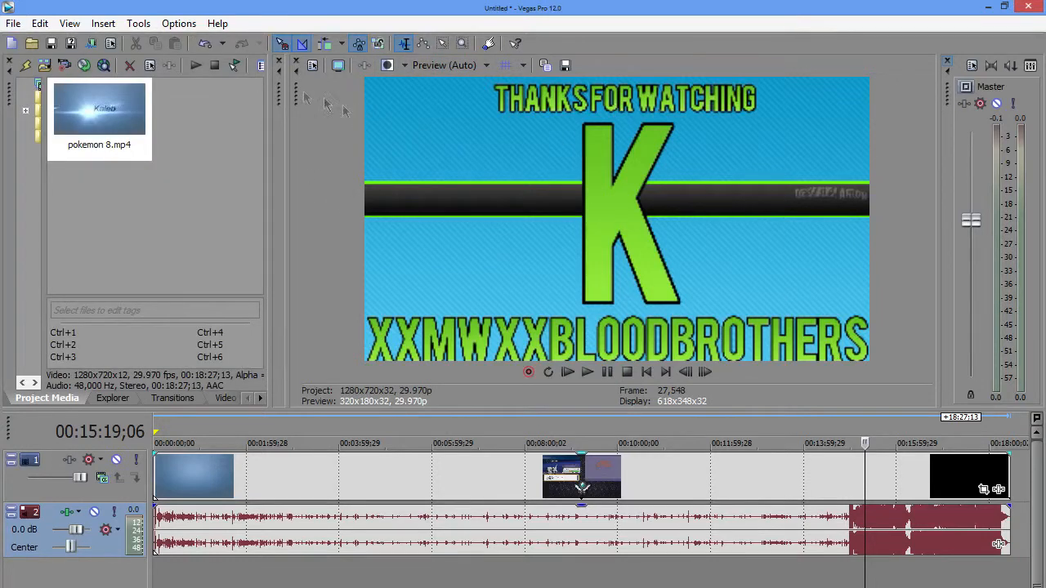
pyautogui.click(93, 44)
pyautogui.moveTo(554, 131); pyautogui.dragTo(337, 23)
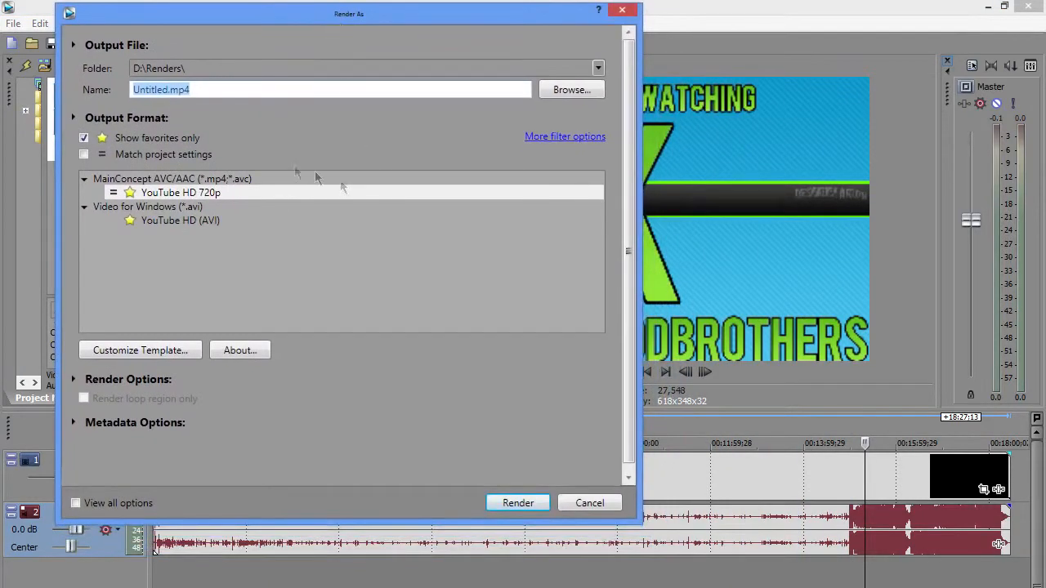
pyautogui.write('buigrgbu')
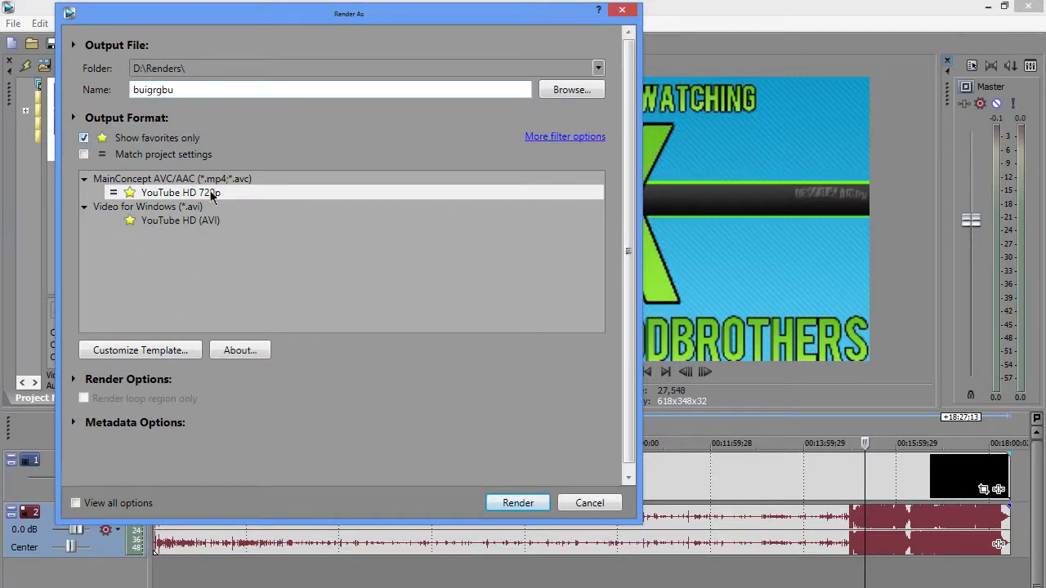
# Step: List all render formats, look through the MainConcept AVC/AAC templates, and restrict the list to favorites again
pyautogui.click(83, 138)
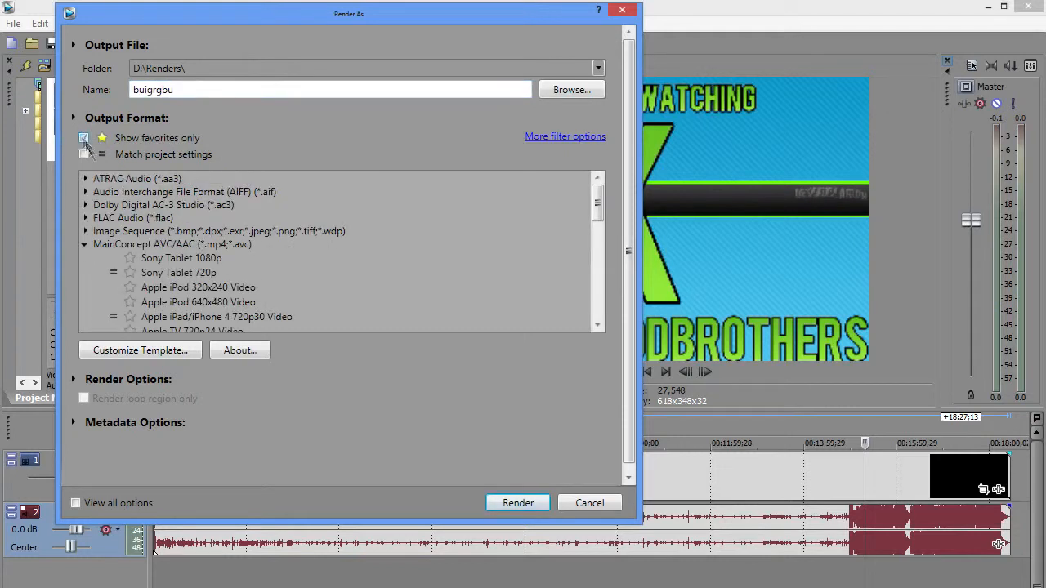
pyautogui.click(85, 244)
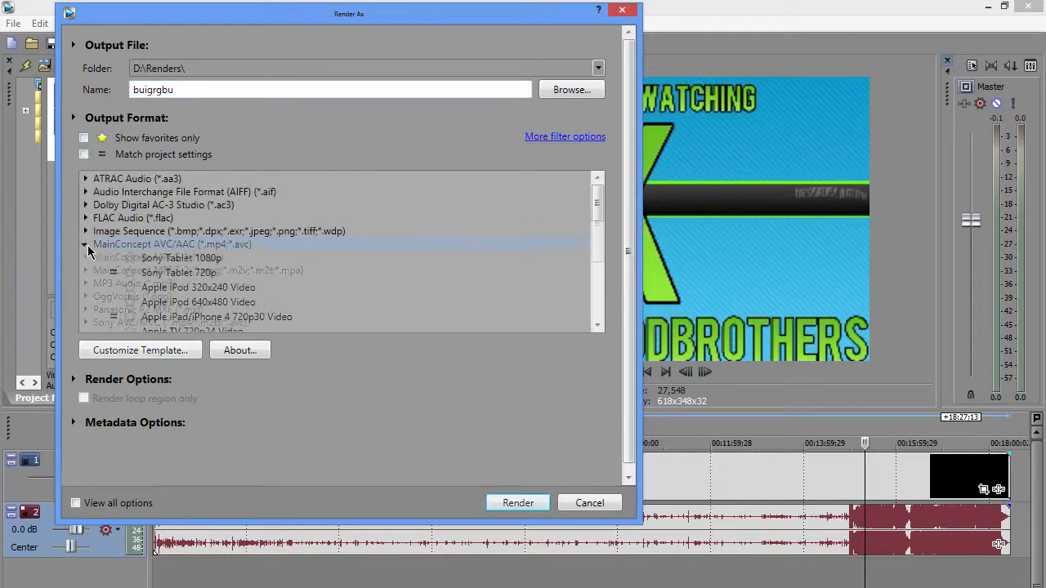
pyautogui.scroll(-3, 292, 291)
pyautogui.scroll(3, 295, 296)
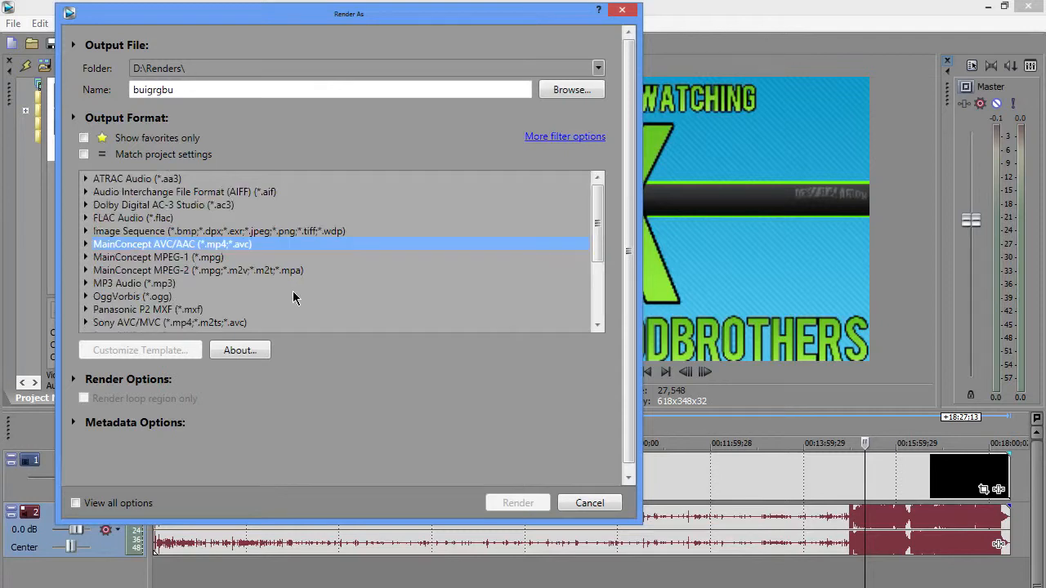
pyautogui.click(405, 284)
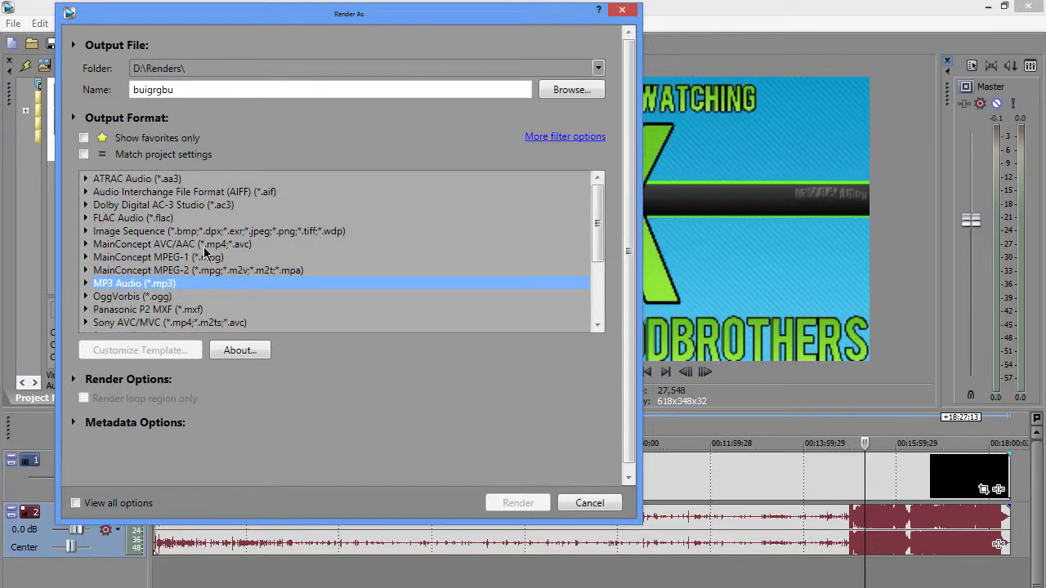
pyautogui.click(86, 245)
pyautogui.moveTo(598, 204); pyautogui.dragTo(597, 315)
pyautogui.click(152, 197)
pyautogui.click(83, 138)
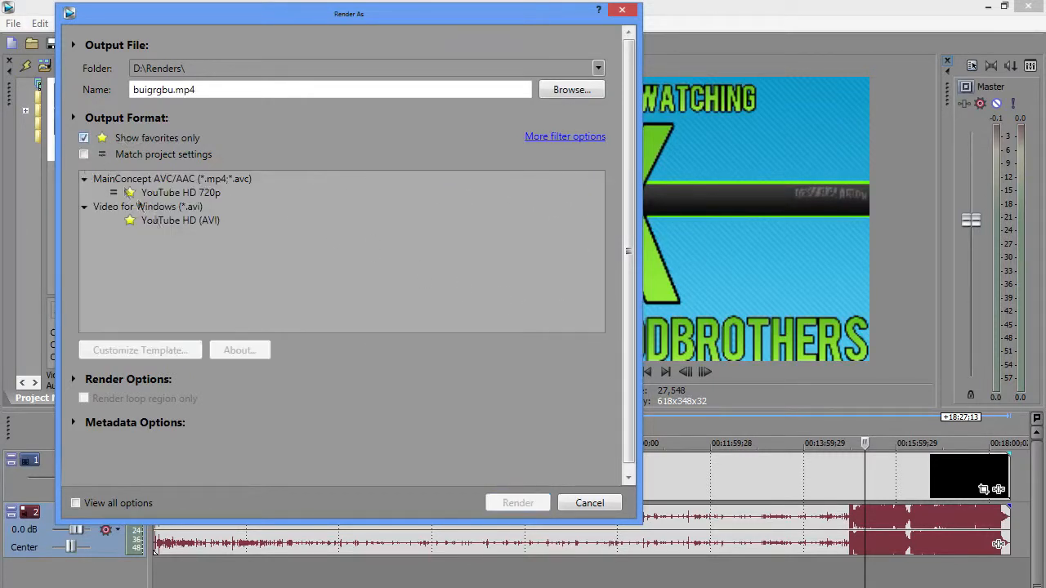
# Step: Select the YouTube HD 720p favorite template under MainConcept AVC/AAC as the output format
pyautogui.click(129, 192)
pyautogui.click(129, 192)
pyautogui.click(177, 193)
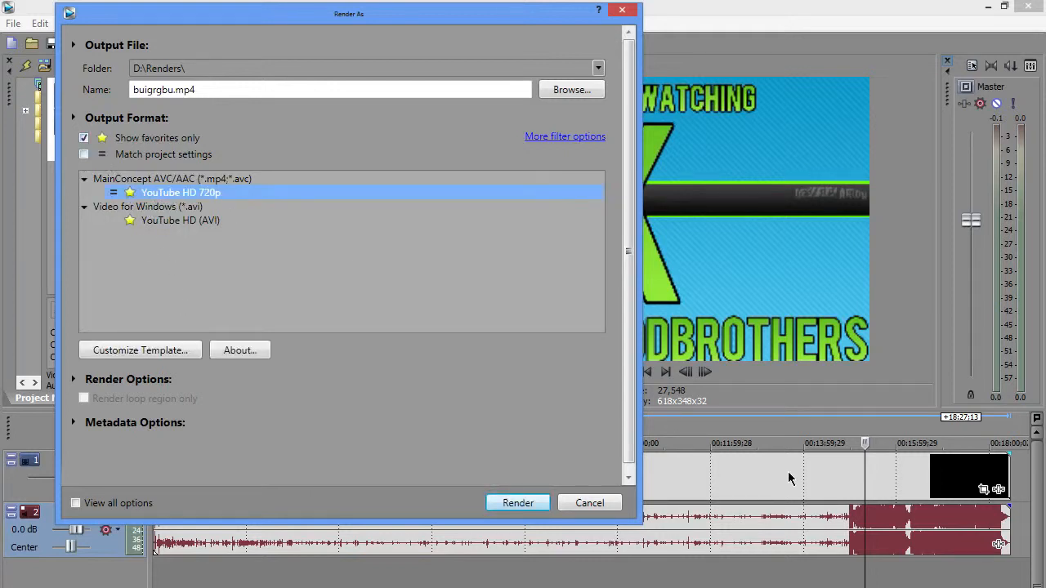
# Step: Switch to Open Broadcaster Software, restart the stream capture, and return to the Render As settings in Vegas Pro
pyautogui.hotkey('alt', 'Tab')
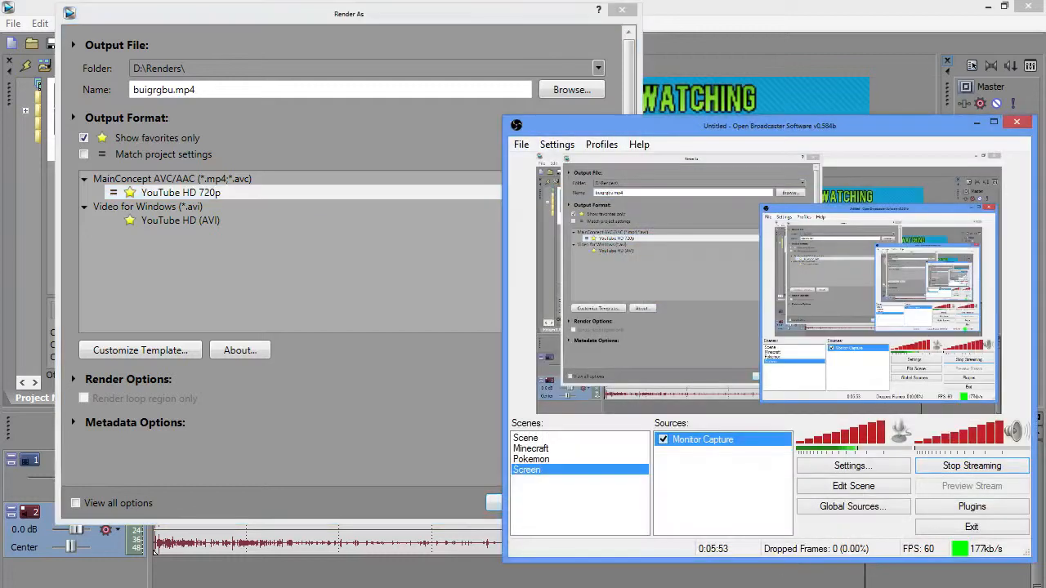
pyautogui.click(966, 468)
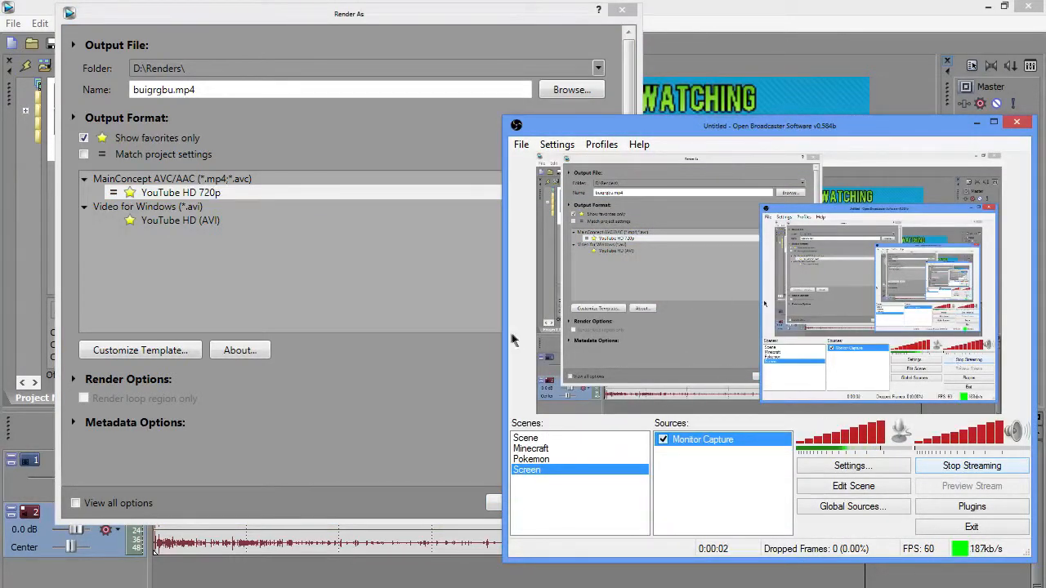
pyautogui.click(404, 395)
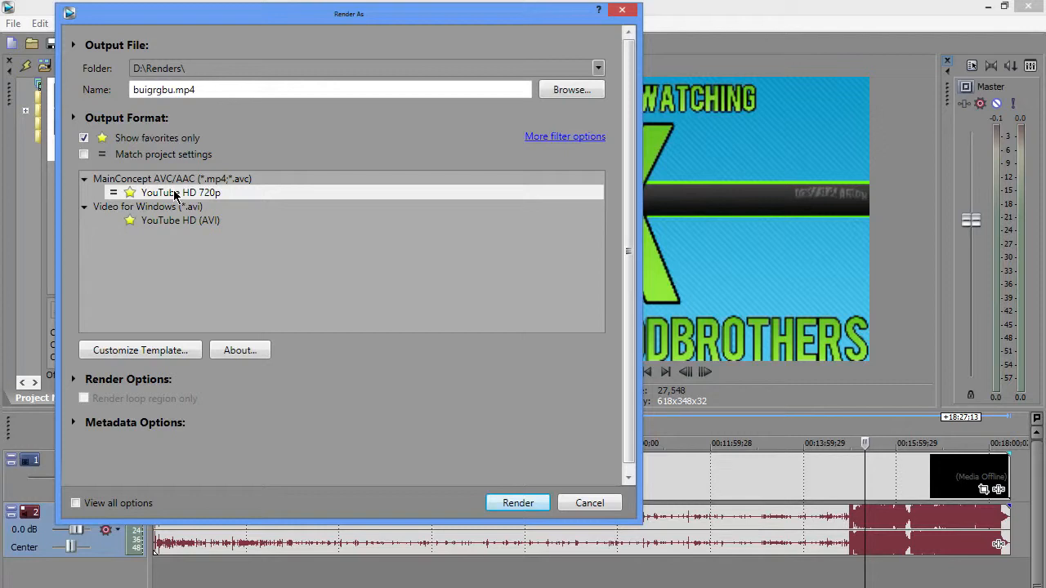
# Step: Open the YouTube HD 720p template for customizing, keep the HD 720 (1280x720) frame size and choose the Main profile
pyautogui.click(180, 356)
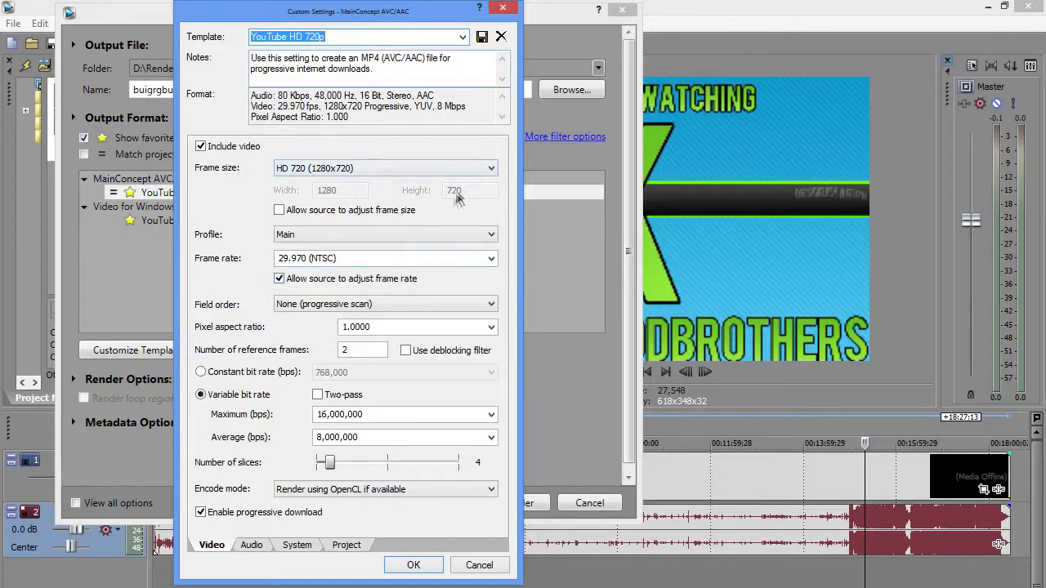
pyautogui.click(468, 166)
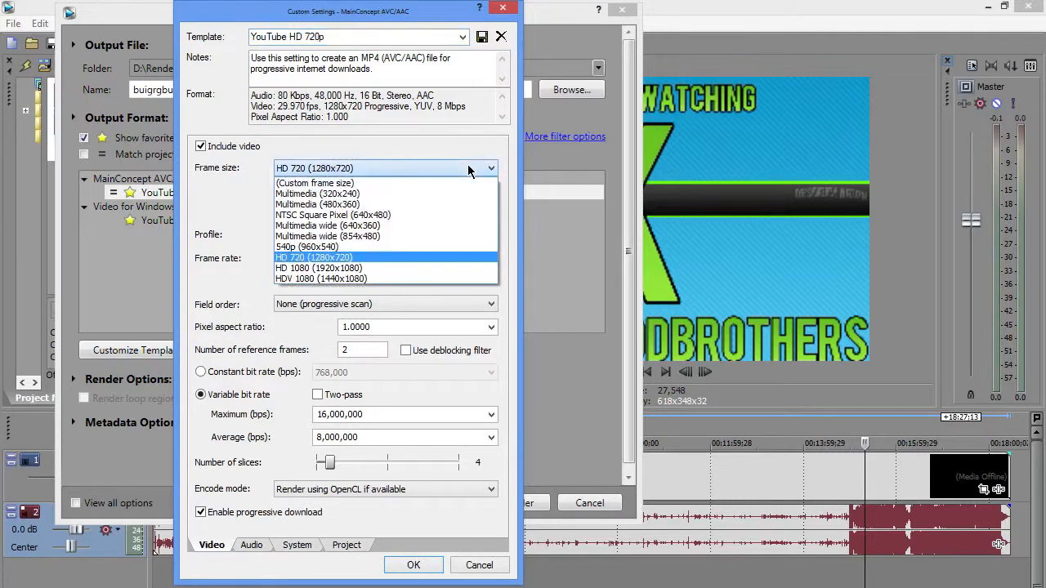
pyautogui.click(467, 167)
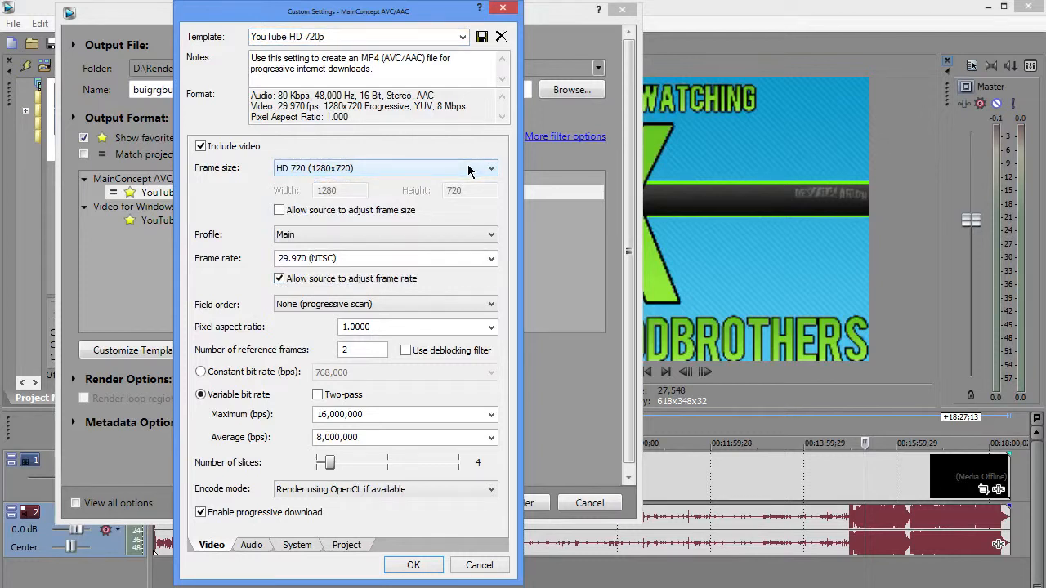
pyautogui.click(423, 235)
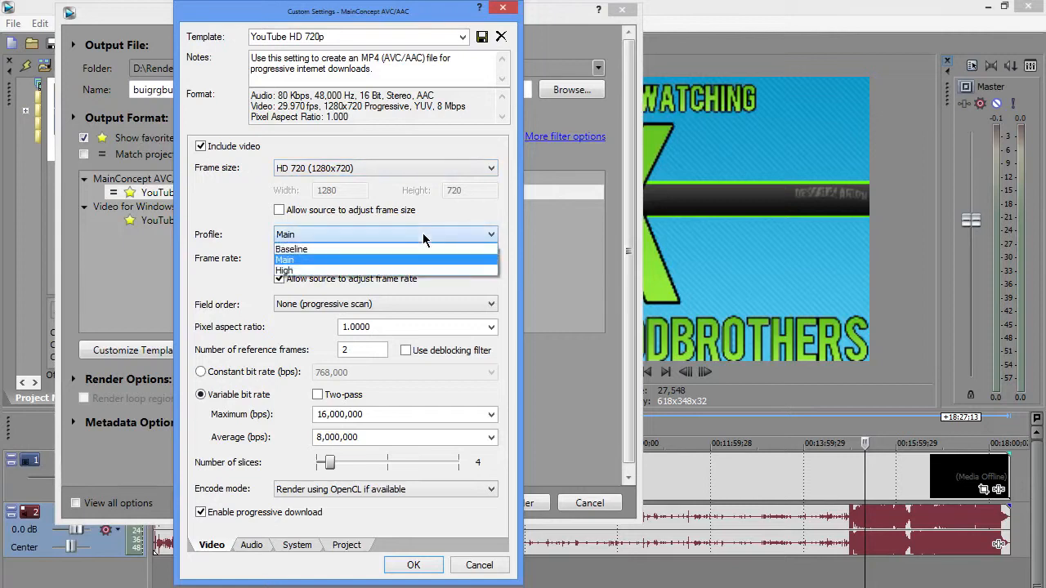
pyautogui.click(313, 258)
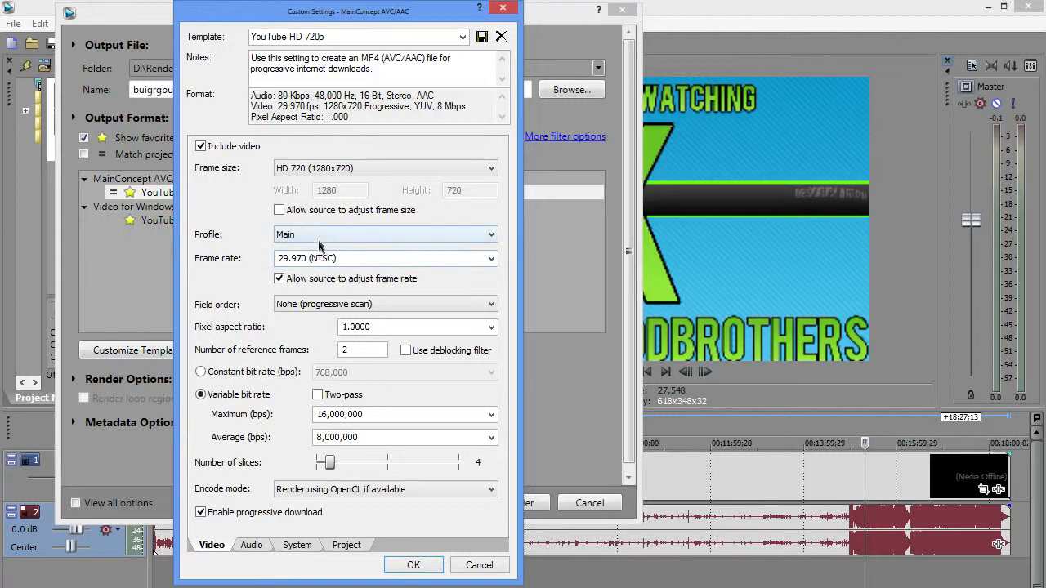
# Step: Set the frame rate to 29.970 (NTSC) and the field order to None (progressive scan)
pyautogui.click(493, 259)
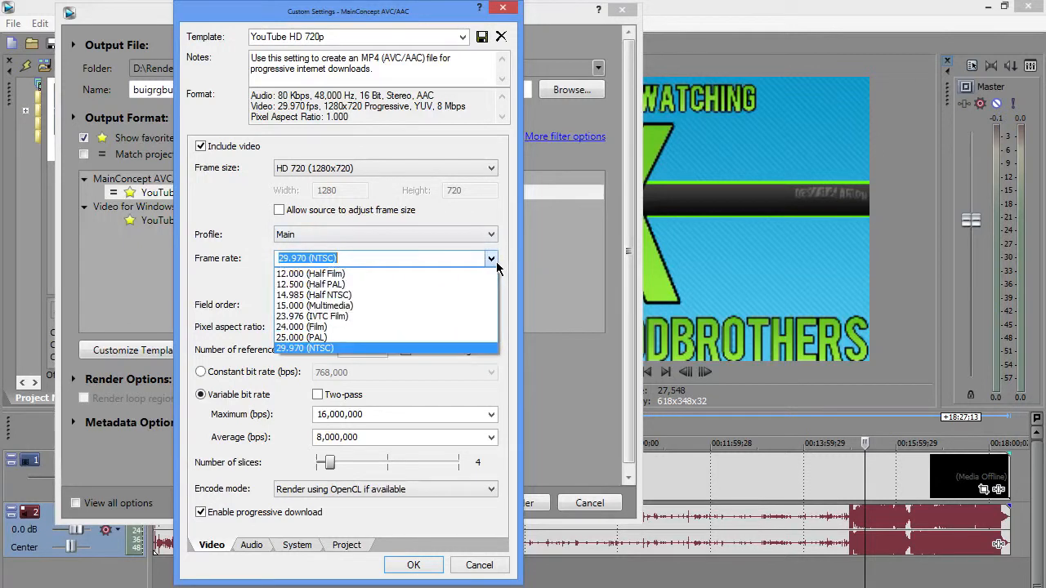
pyautogui.click(394, 349)
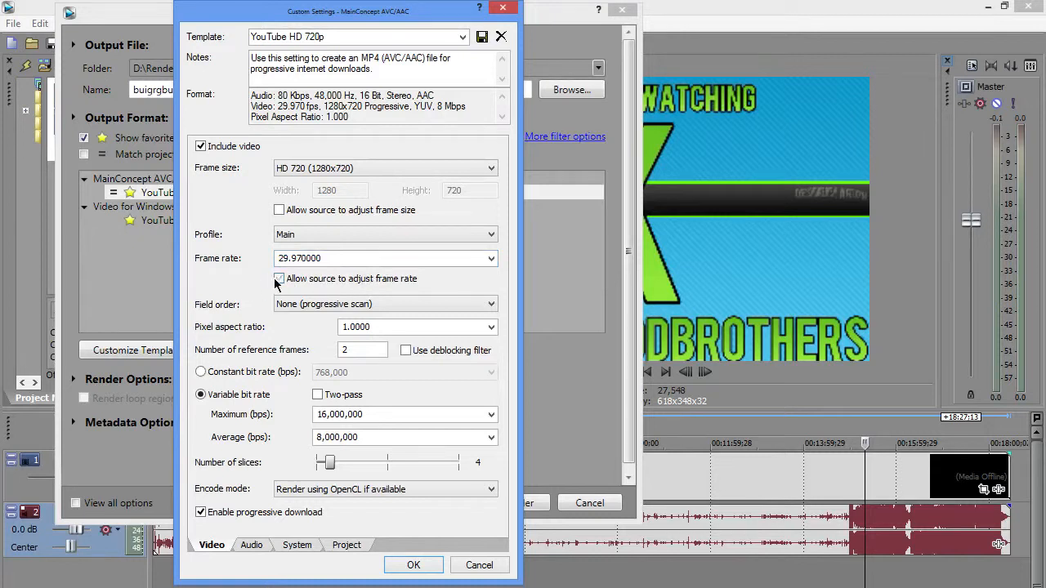
pyautogui.click(353, 311)
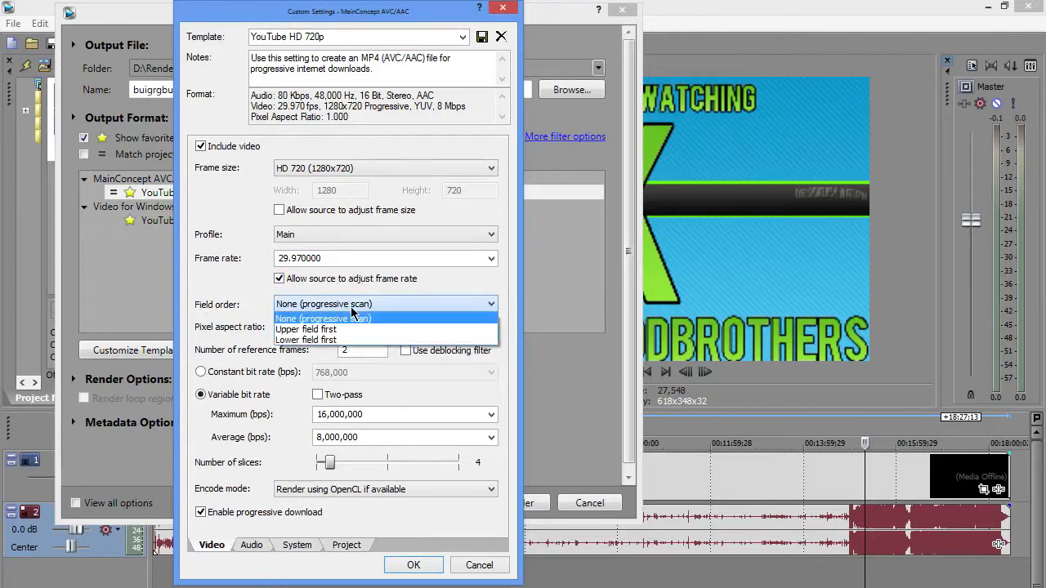
pyautogui.click(371, 318)
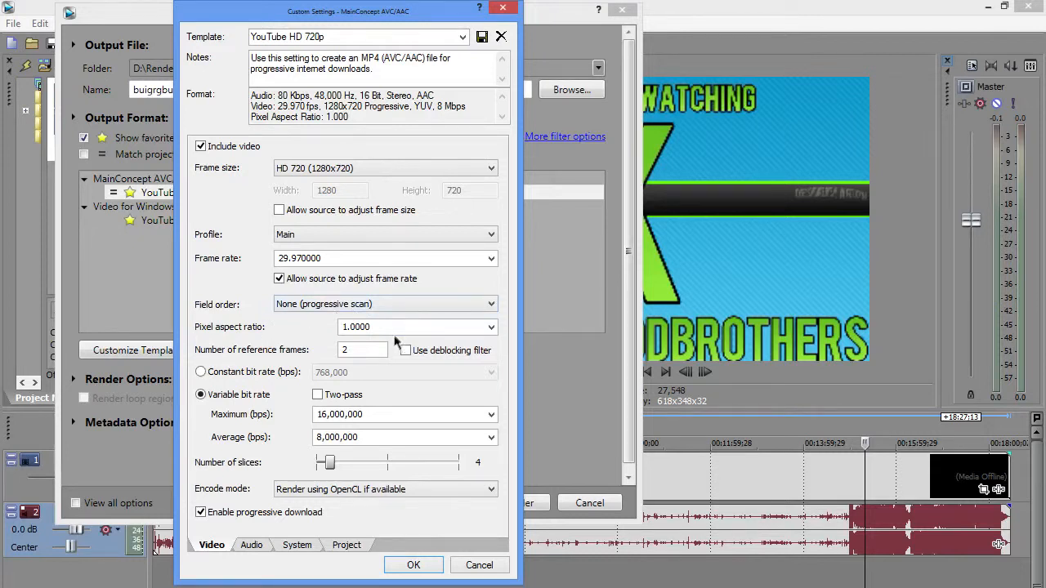
pyautogui.click(491, 327)
pyautogui.click(496, 330)
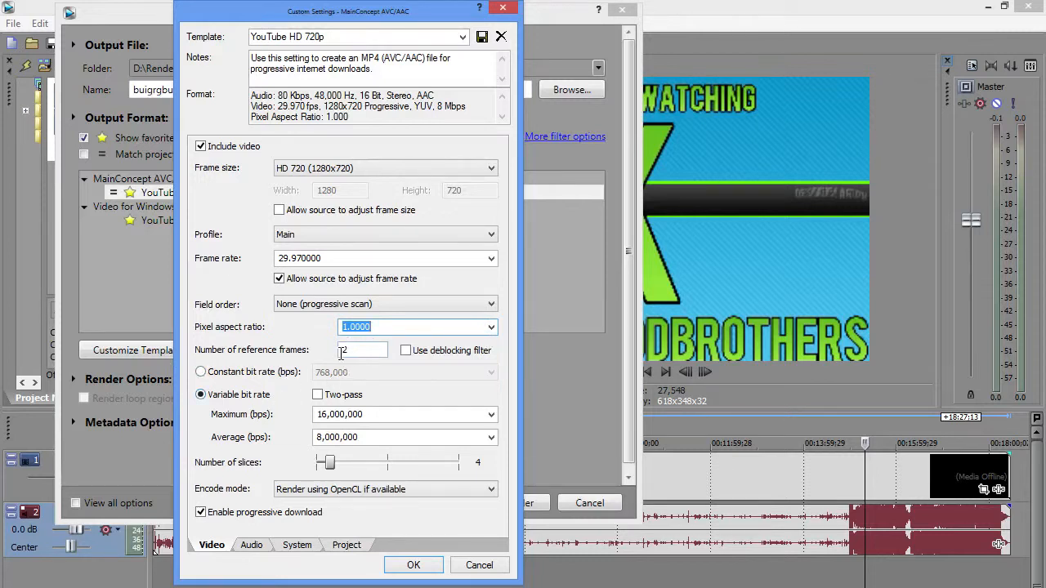
# Step: Switch to constant bit rate to view its available values, and return to variable bit rate
pyautogui.click(207, 401)
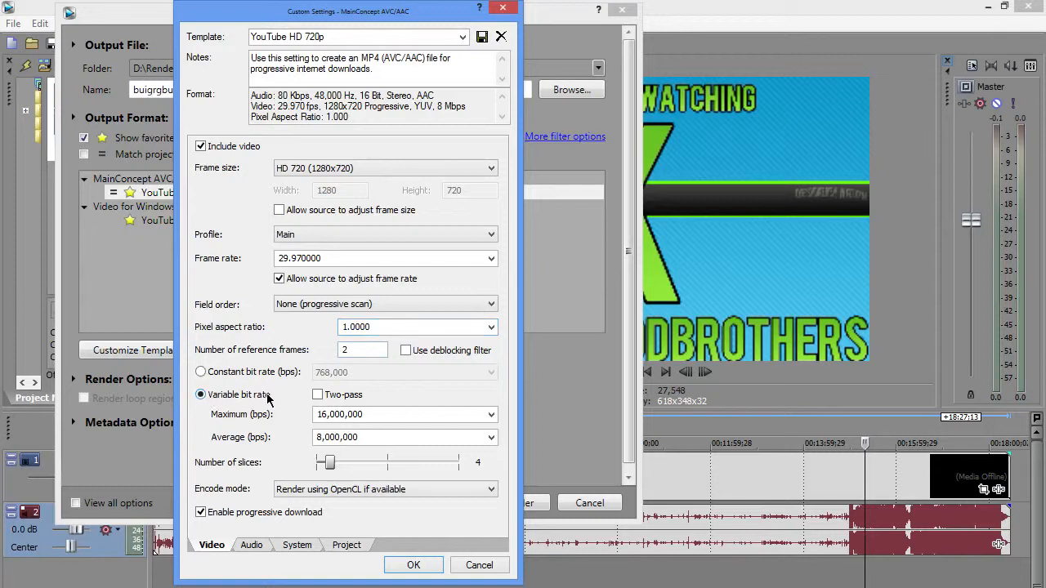
pyautogui.click(201, 373)
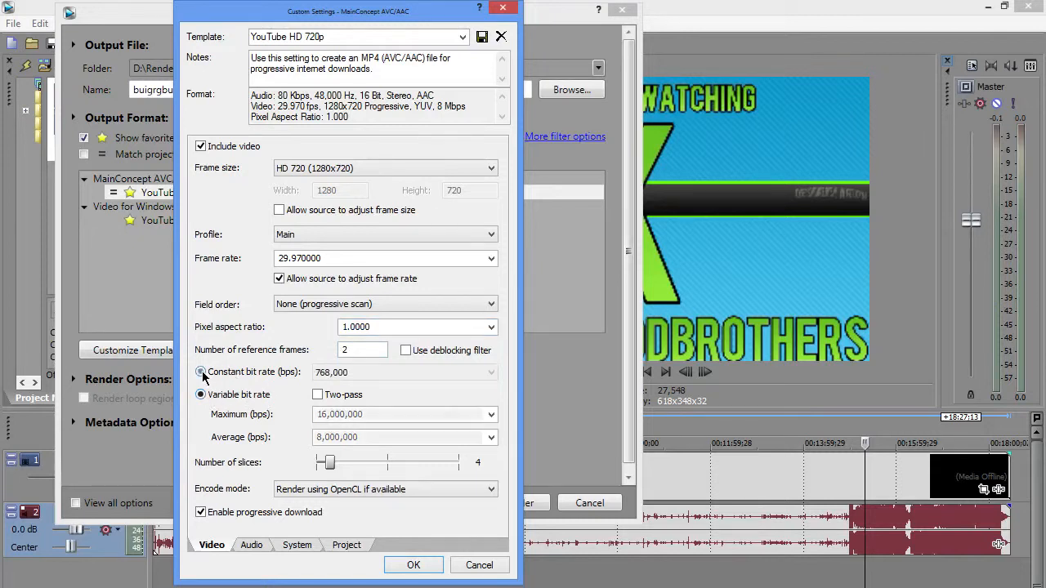
pyautogui.click(398, 373)
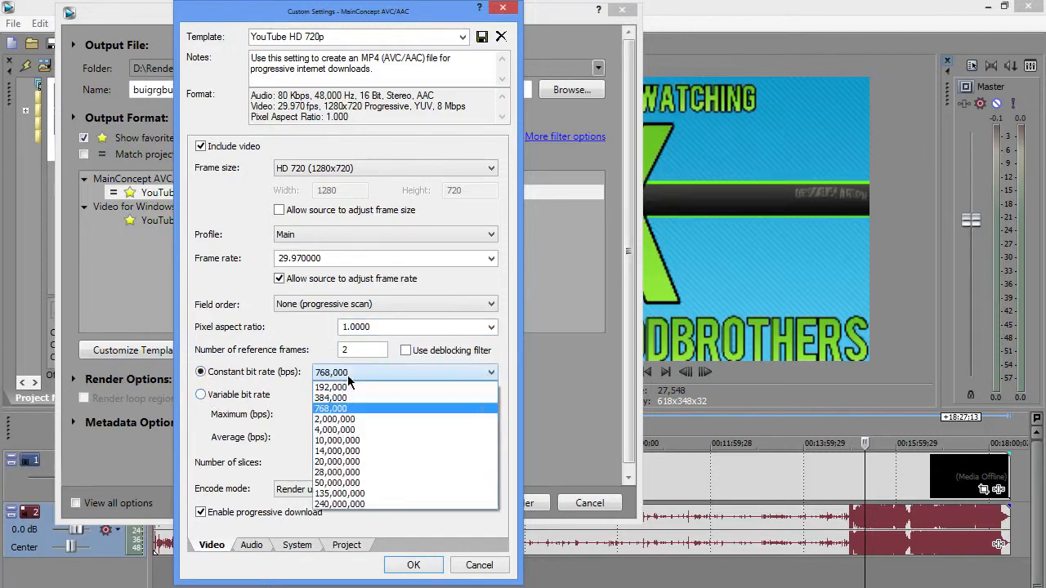
pyautogui.click(397, 372)
pyautogui.click(201, 395)
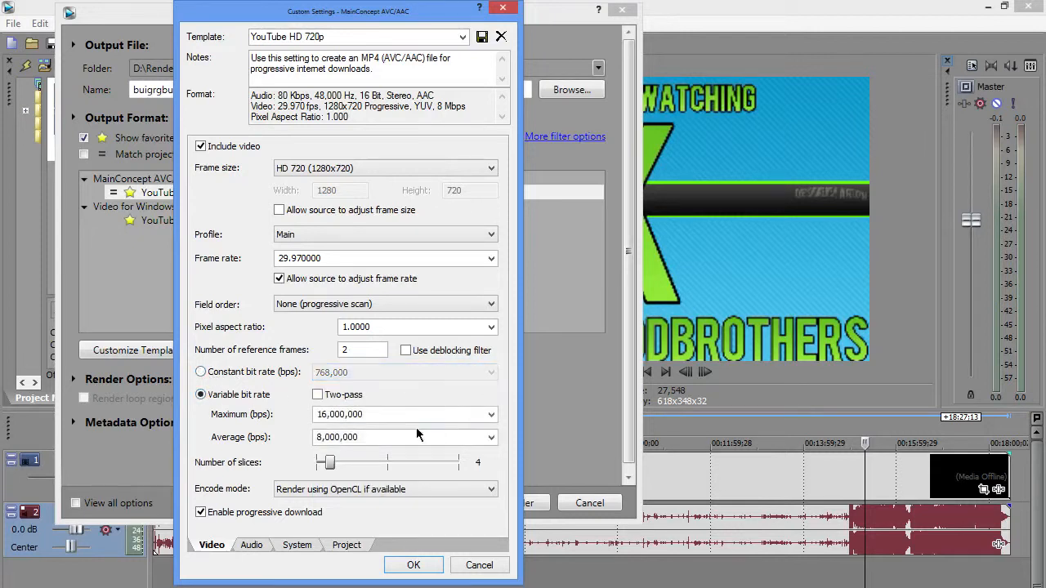
# Step: Examine the maximum and average variable bit rates and the number of slices
pyautogui.click(491, 414)
pyautogui.click(492, 414)
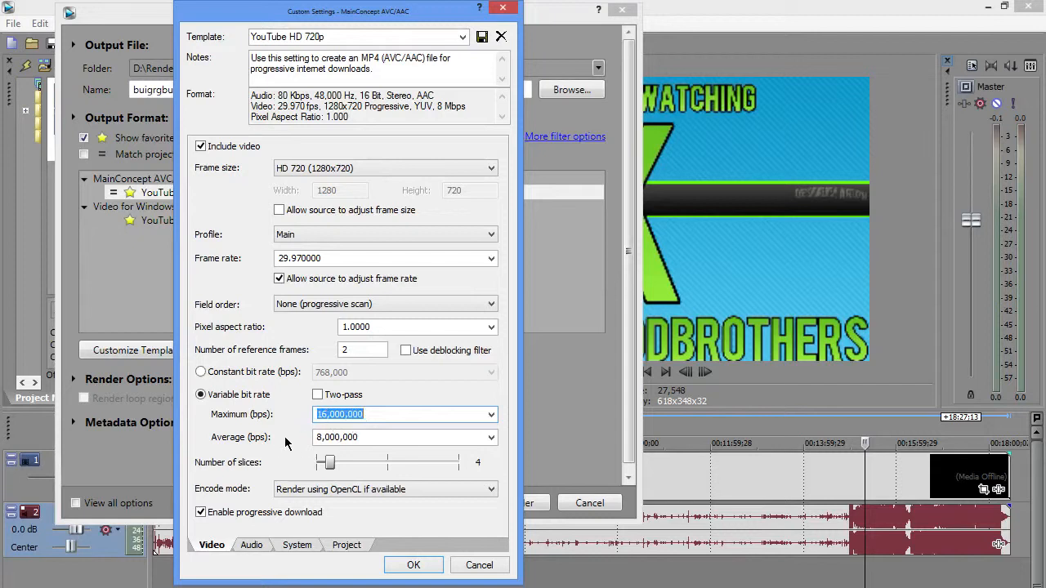
pyautogui.press('Tab')
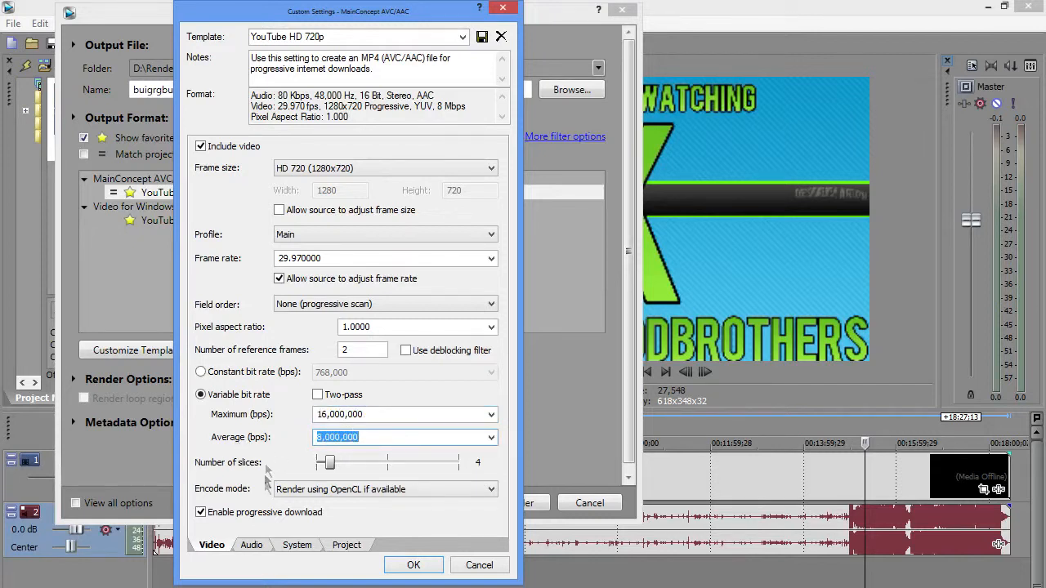
pyautogui.moveTo(330, 464)
pyautogui.mouseDown()
pyautogui.moveTo(462, 465)
pyautogui.moveTo(330, 465)
pyautogui.mouseUp()
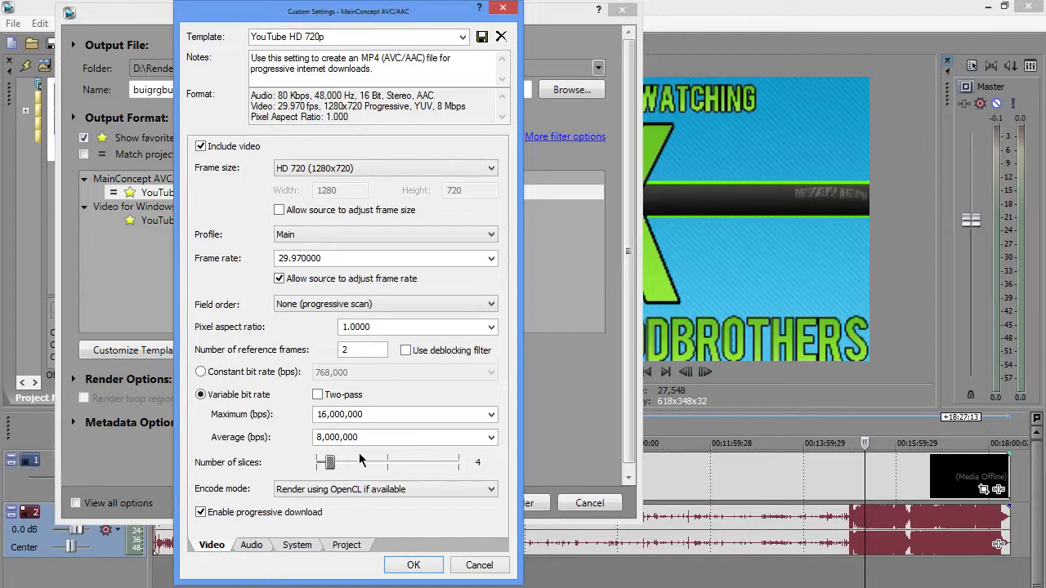
# Step: Set the encode mode to Render using OpenCL if available, and run the GPU check for this system
pyautogui.click(390, 489)
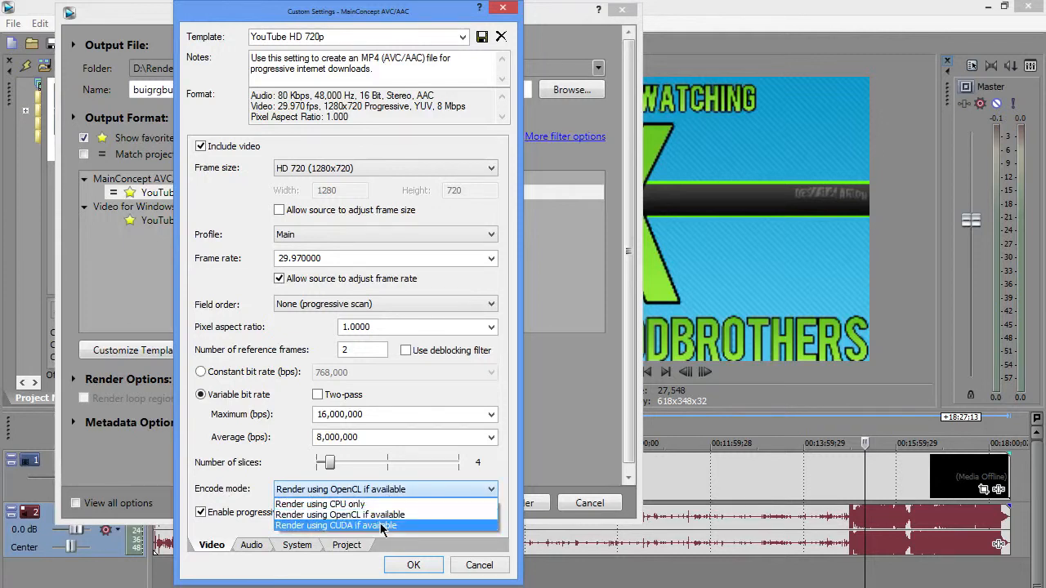
pyautogui.click(382, 516)
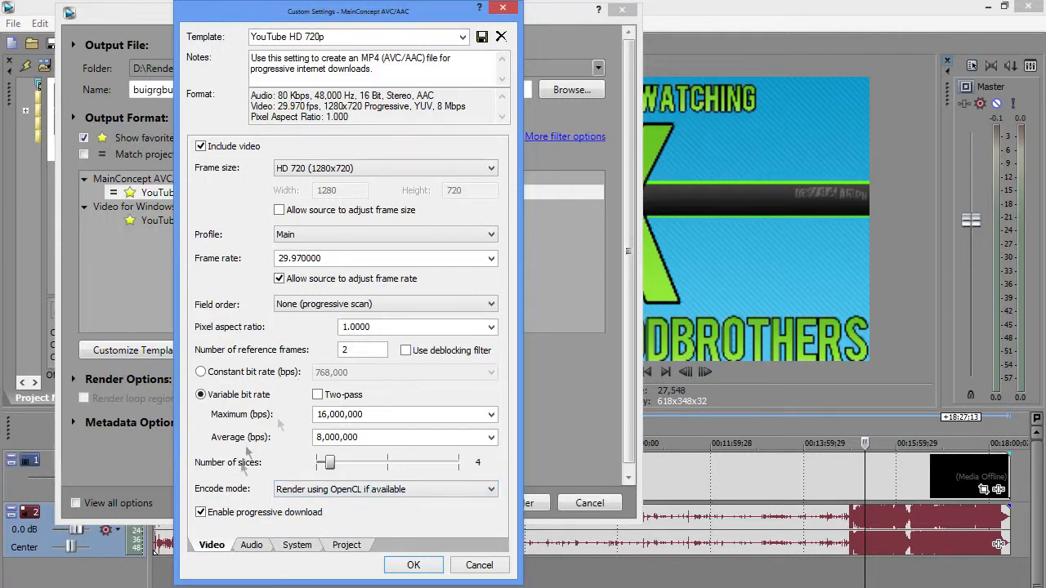
pyautogui.click(372, 488)
pyautogui.click(373, 492)
pyautogui.click(288, 546)
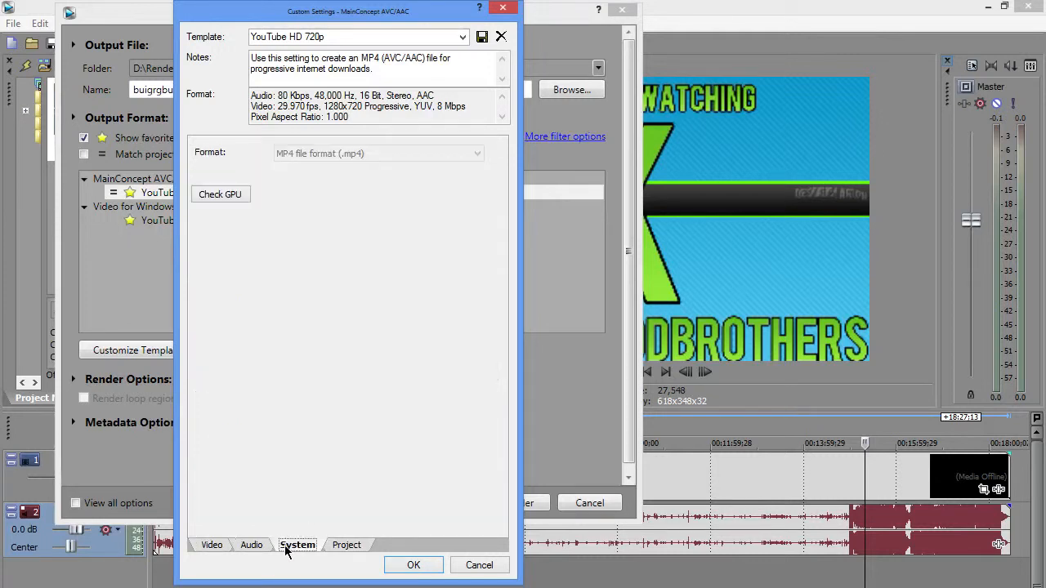
pyautogui.click(227, 195)
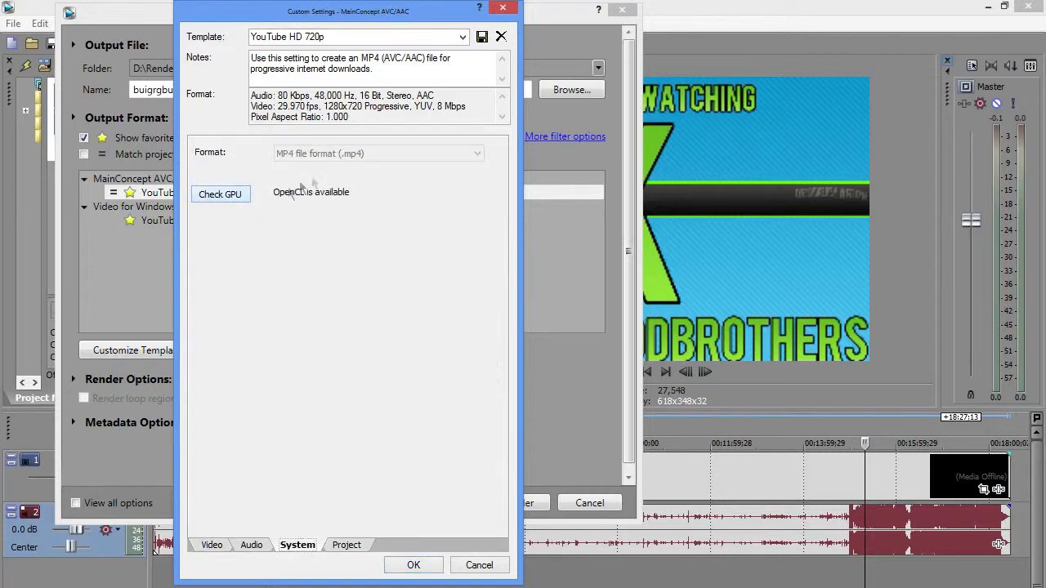
# Step: Try the encode mode Render using CPU only, and return it to Render using OpenCL if available, leaving progressive download enabled
pyautogui.click(208, 545)
pyautogui.click(347, 490)
pyautogui.click(343, 505)
pyautogui.click(347, 490)
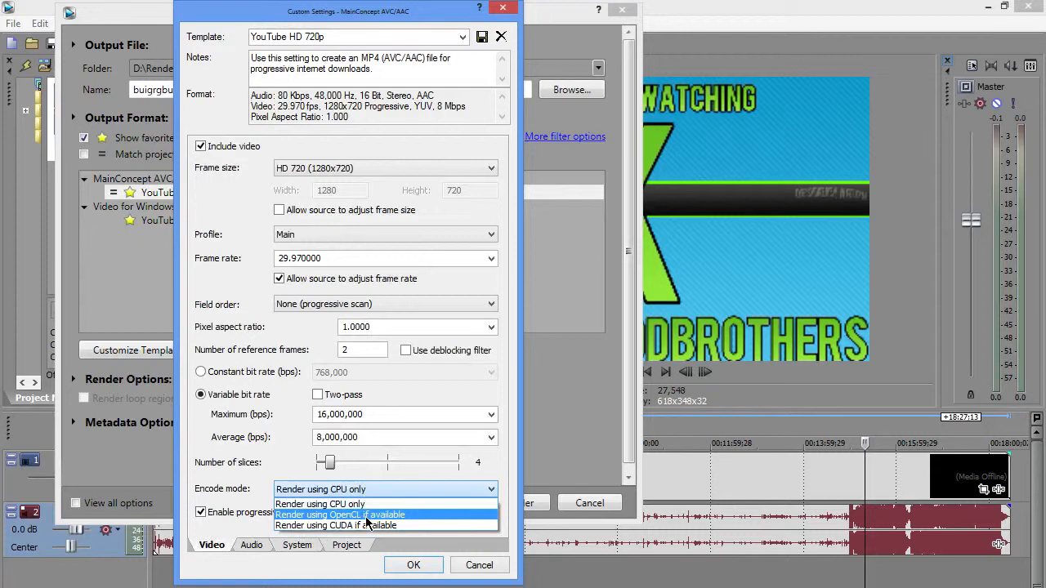
pyautogui.click(366, 516)
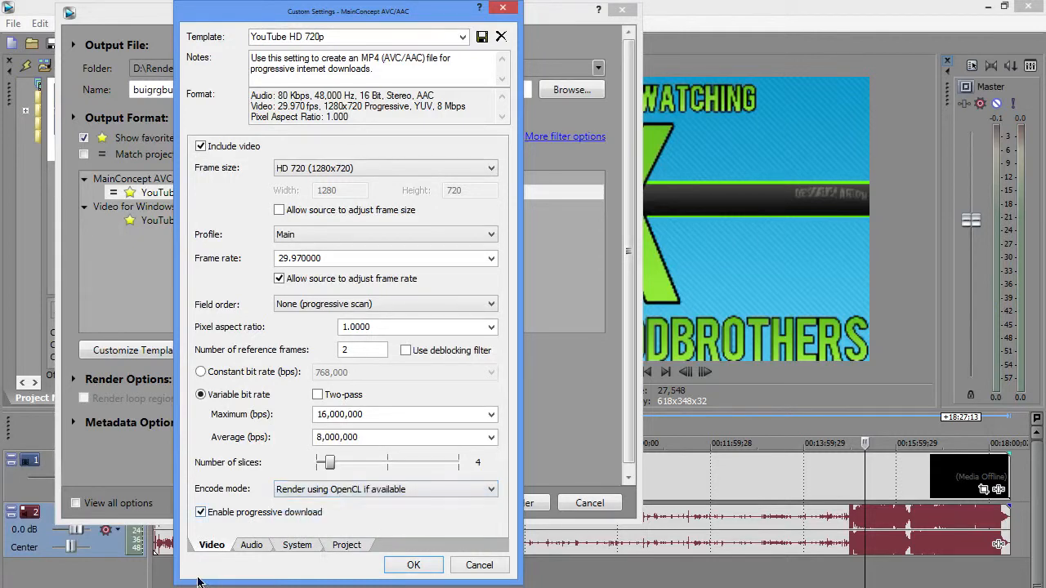
pyautogui.click(200, 513)
pyautogui.click(200, 514)
# Step: Examine the template's audio settings: audio inclusion, sample rate and bit rate options
pyautogui.click(251, 545)
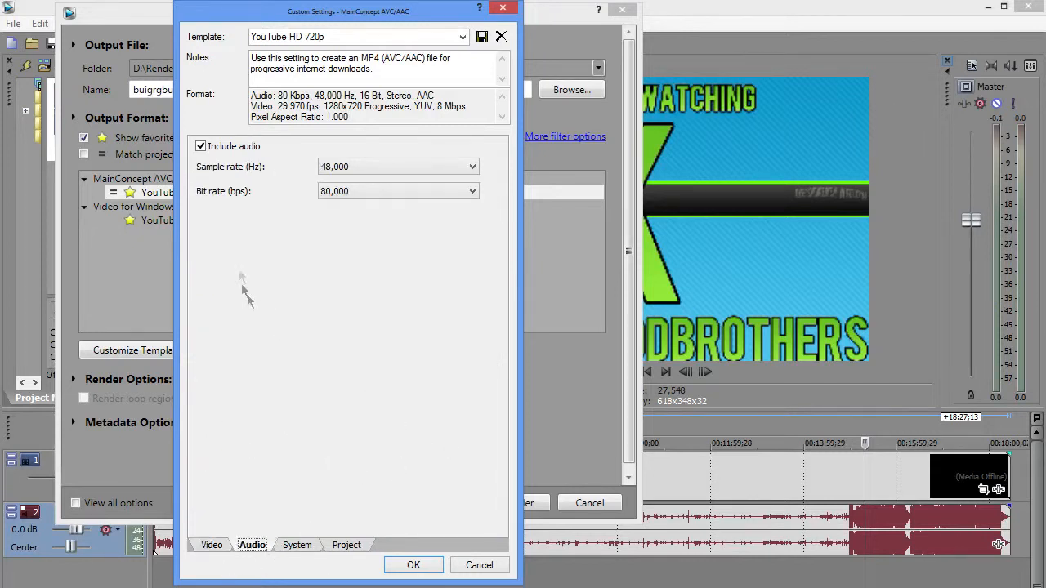
pyautogui.click(201, 146)
pyautogui.click(201, 147)
pyautogui.click(364, 167)
pyautogui.click(364, 167)
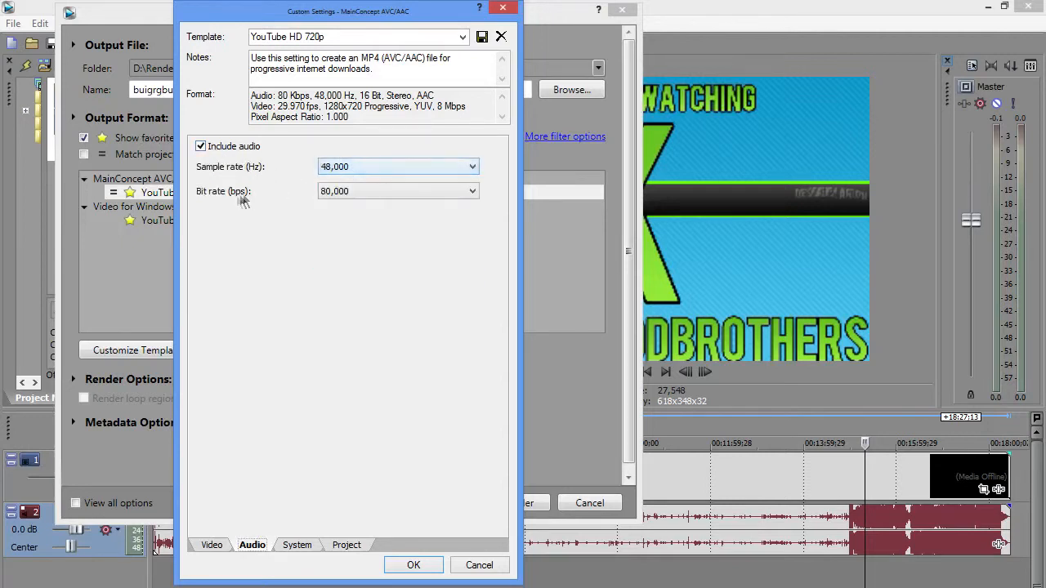
pyautogui.click(376, 193)
pyautogui.click(376, 192)
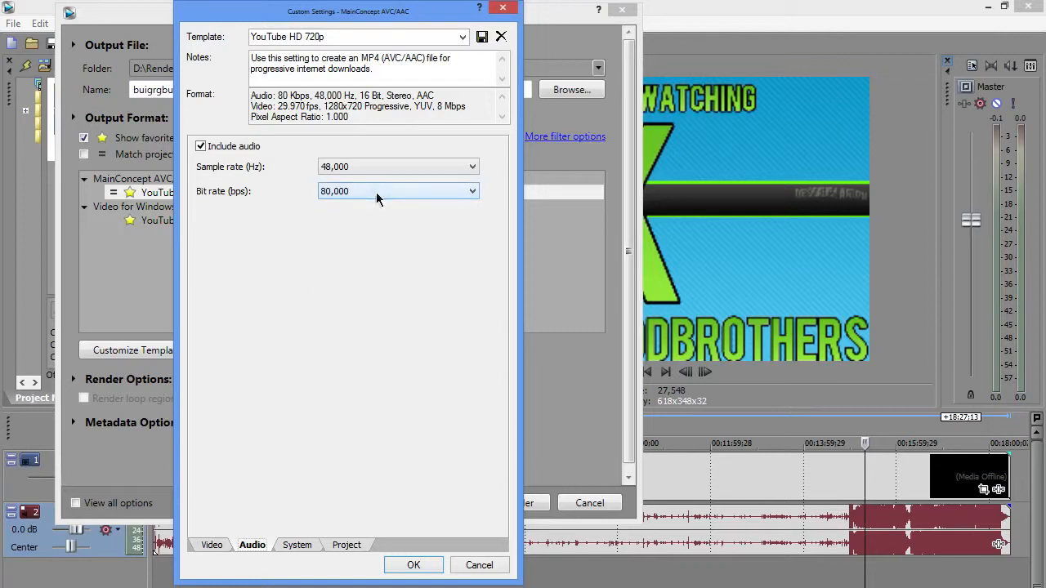
# Step: Examine the template's system settings and its project options for stereoscopic 3D mode and color space
pyautogui.click(283, 548)
pyautogui.click(224, 198)
pyautogui.click(348, 545)
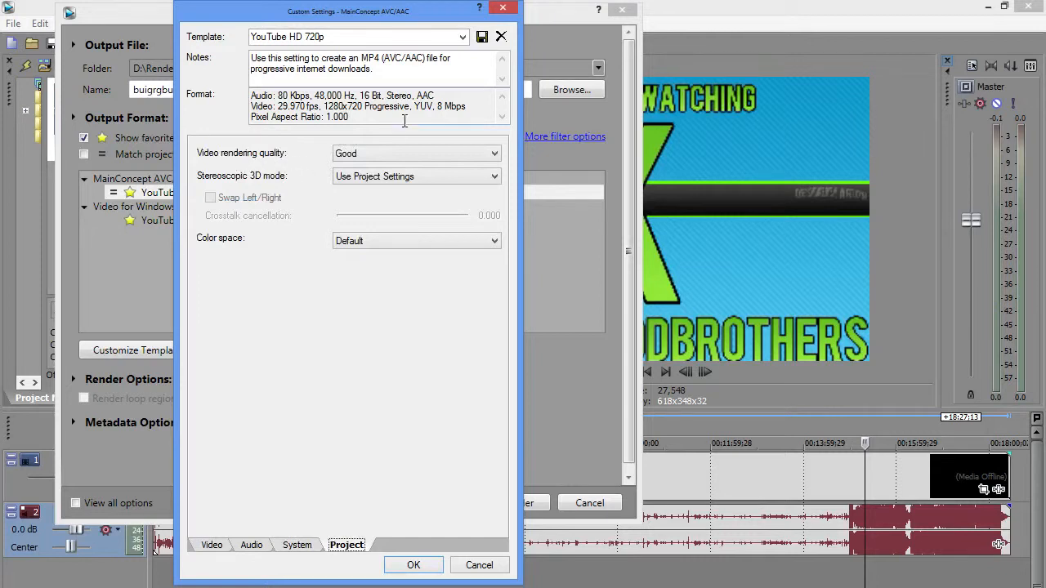
pyautogui.click(406, 177)
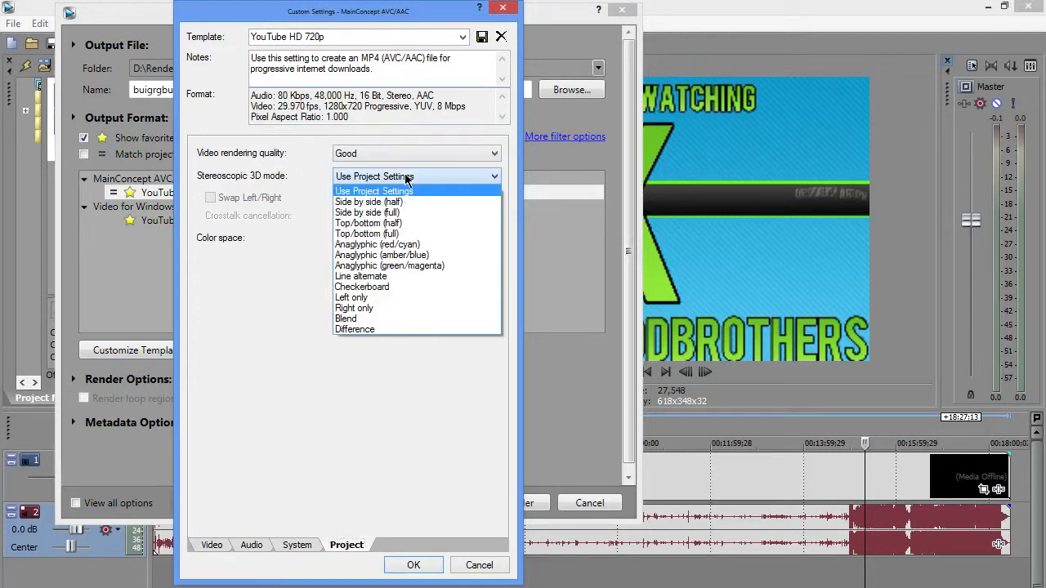
pyautogui.click(406, 177)
pyautogui.click(393, 243)
pyautogui.click(393, 245)
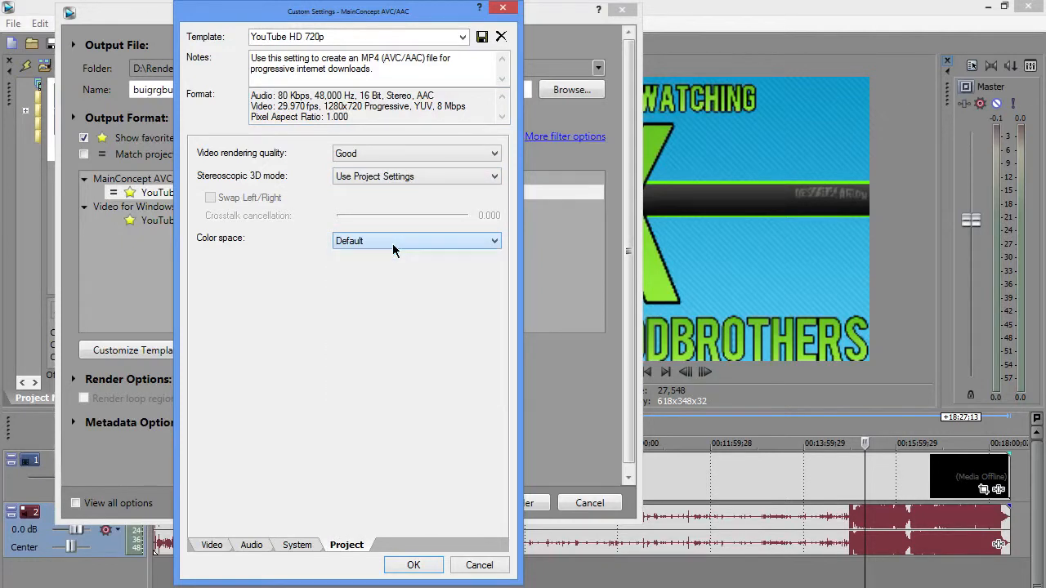
# Step: Select Good as the template's video rendering quality and accept the custom settings
pyautogui.click(364, 154)
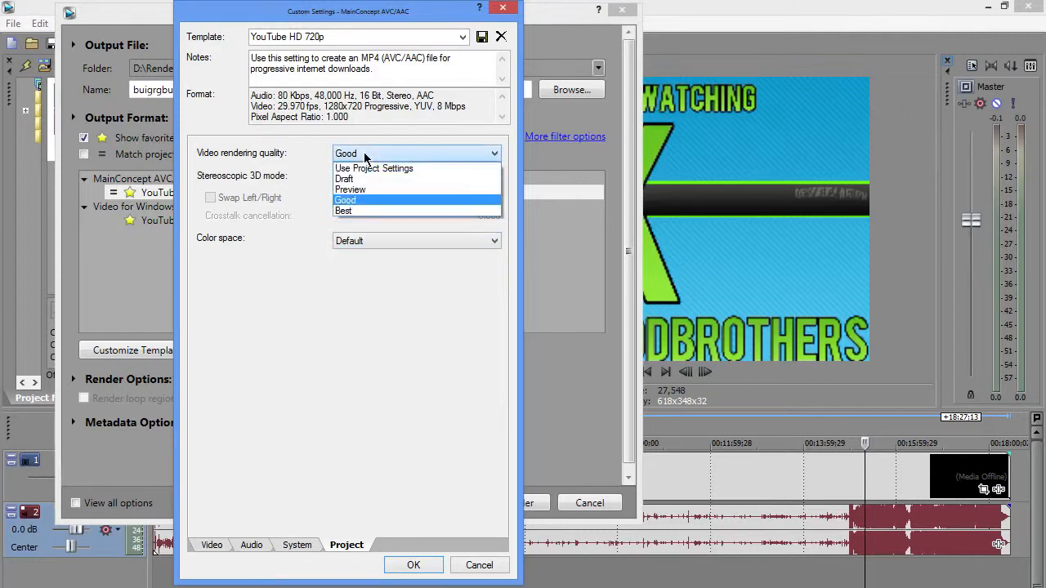
pyautogui.click(354, 200)
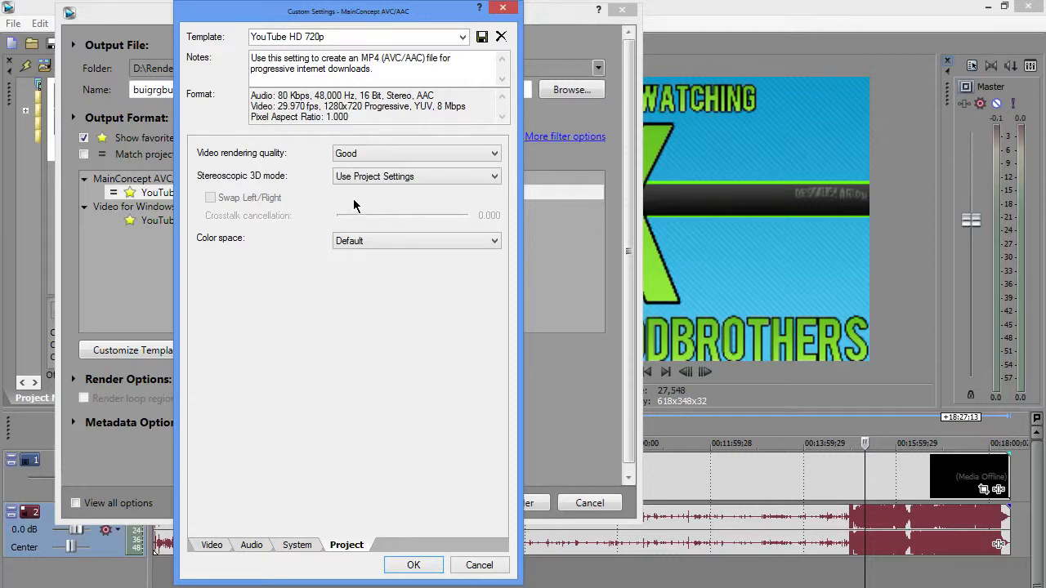
pyautogui.click(382, 157)
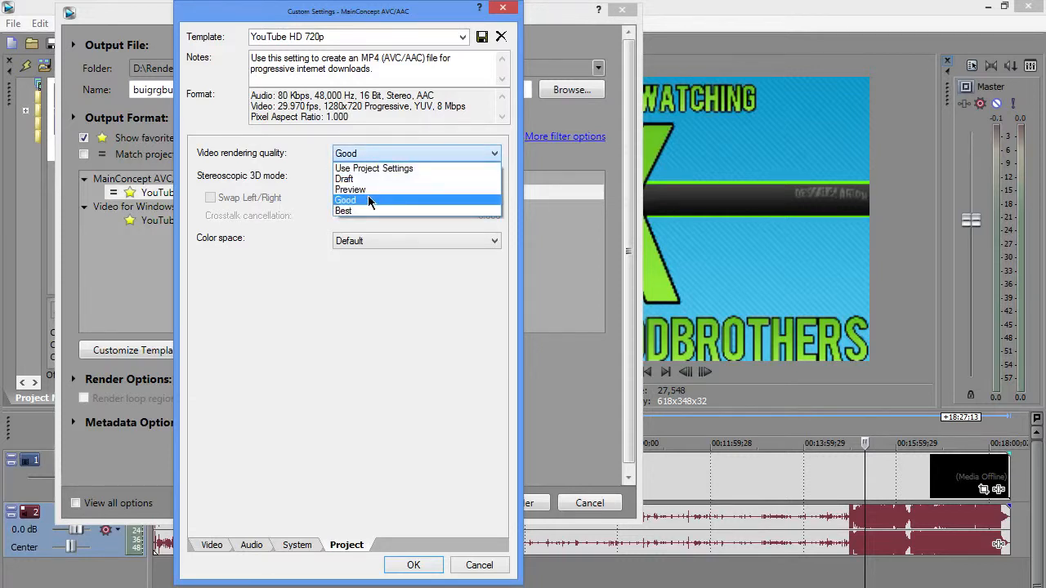
pyautogui.click(369, 201)
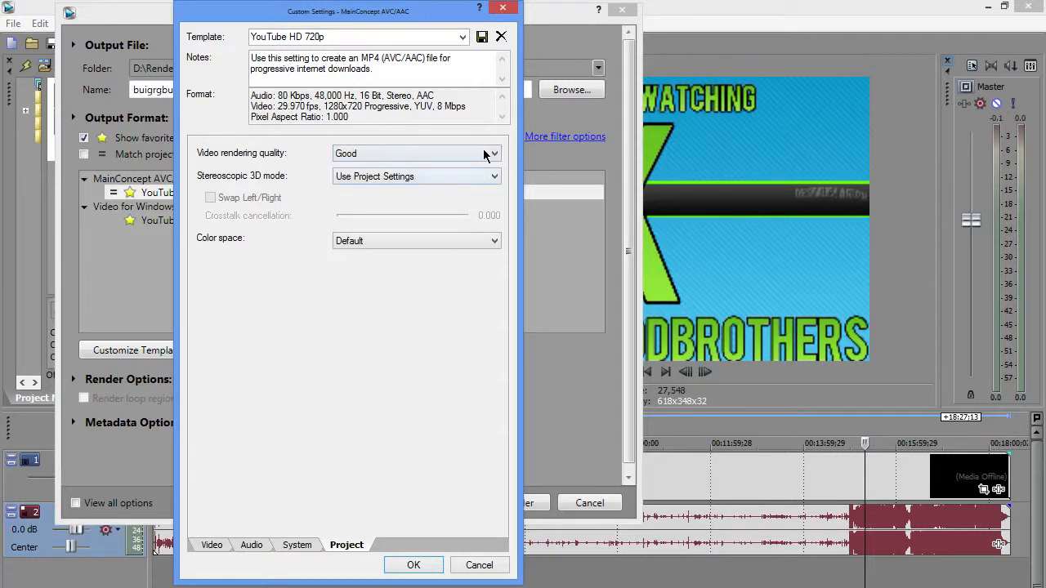
pyautogui.click(437, 155)
pyautogui.click(438, 158)
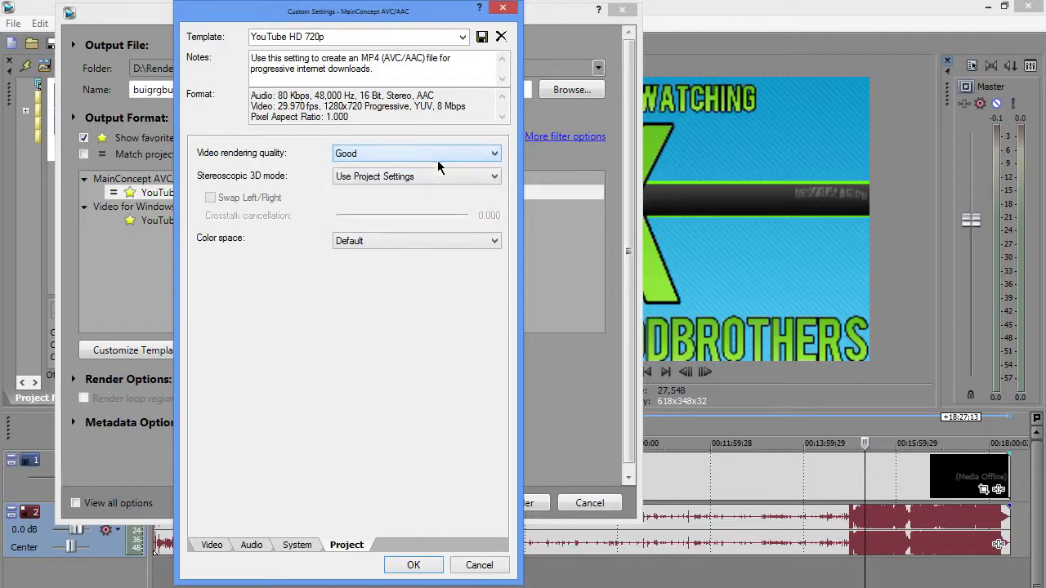
pyautogui.click(413, 566)
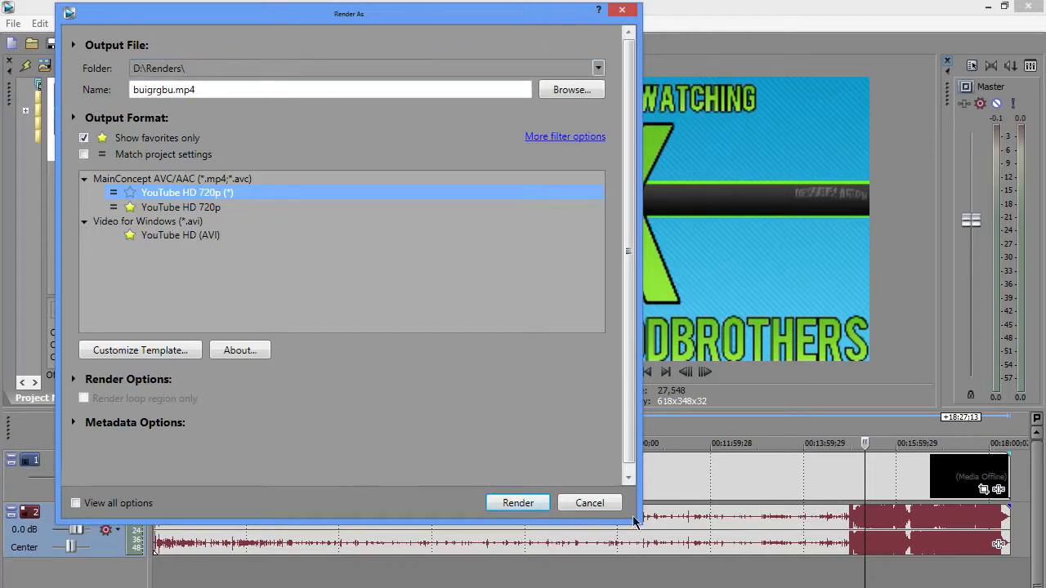
# Step: Cancel the Render As dialog without rendering and switch to Open Broadcaster Software
pyautogui.click(589, 503)
pyautogui.hotkey('alt', 'Tab')
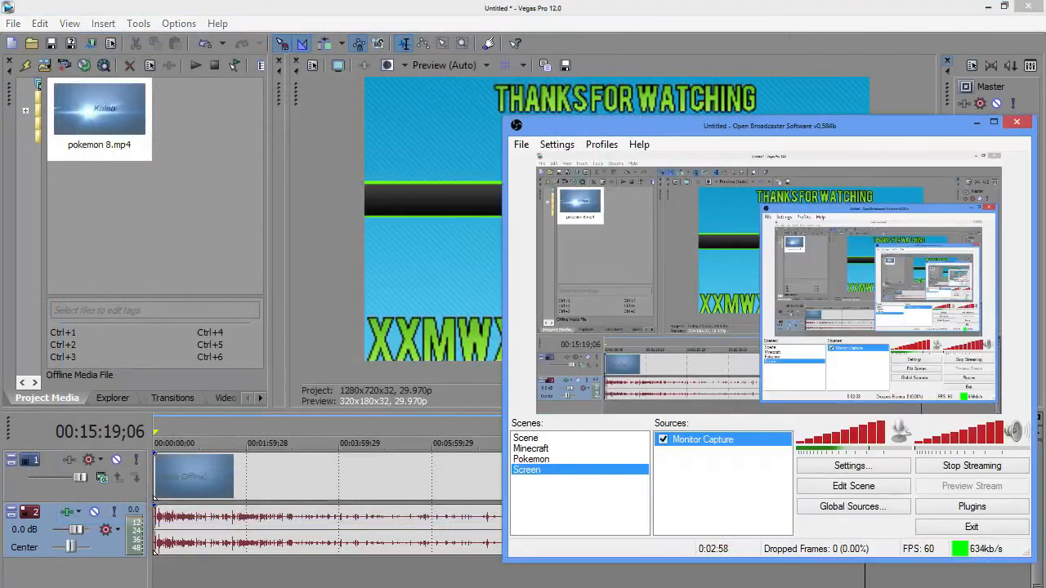